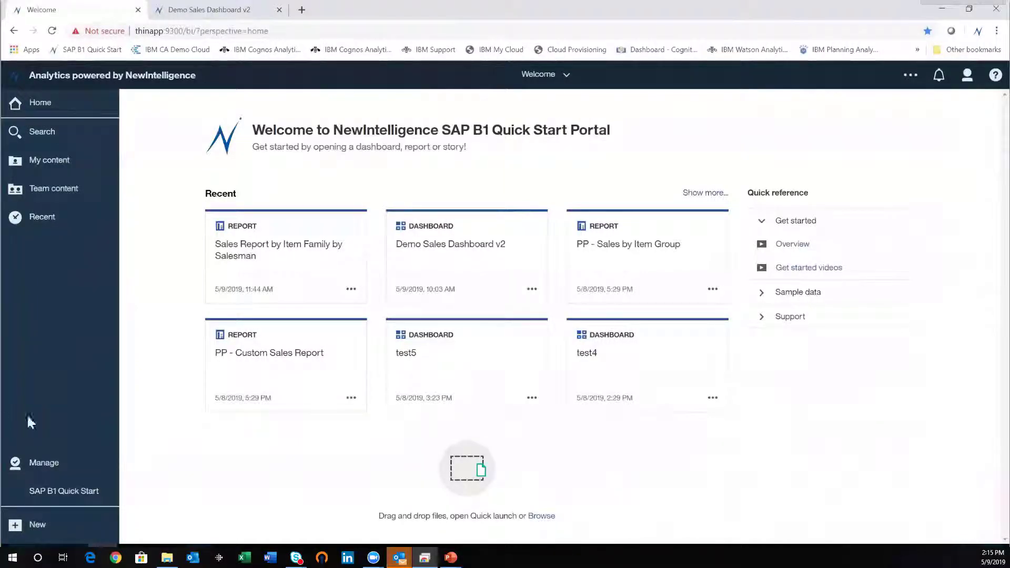
- Open the New menu from the welcome page's left navigation bar
click(17, 526)
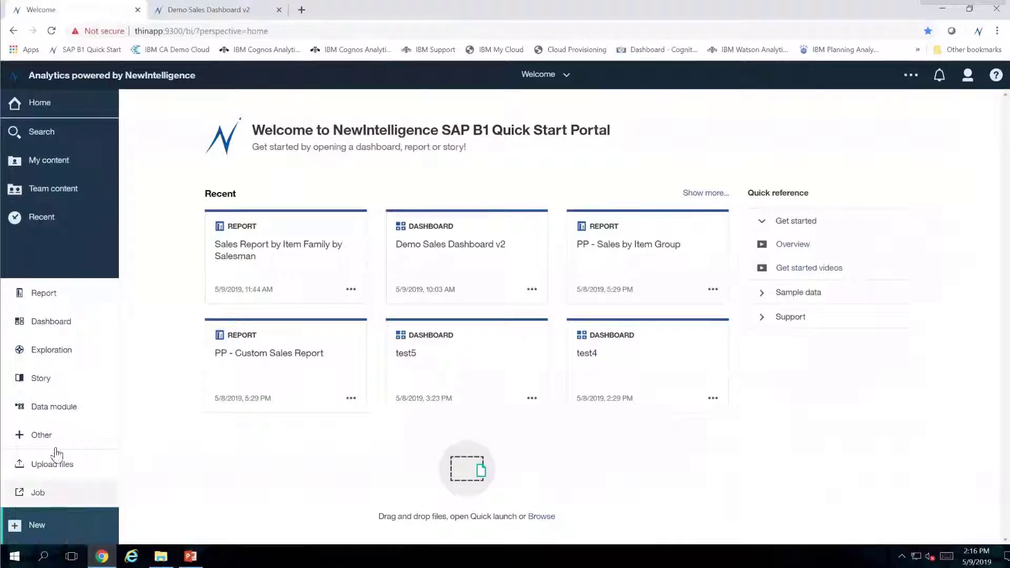
- Create a tabbed dashboard from the wide-left, split-right layout template
click(59, 330)
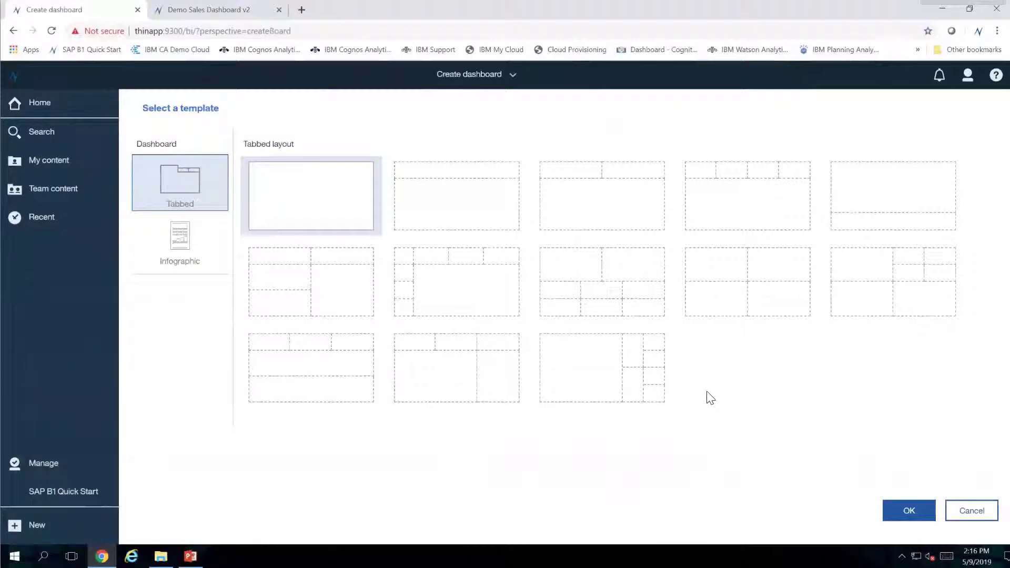
click(880, 306)
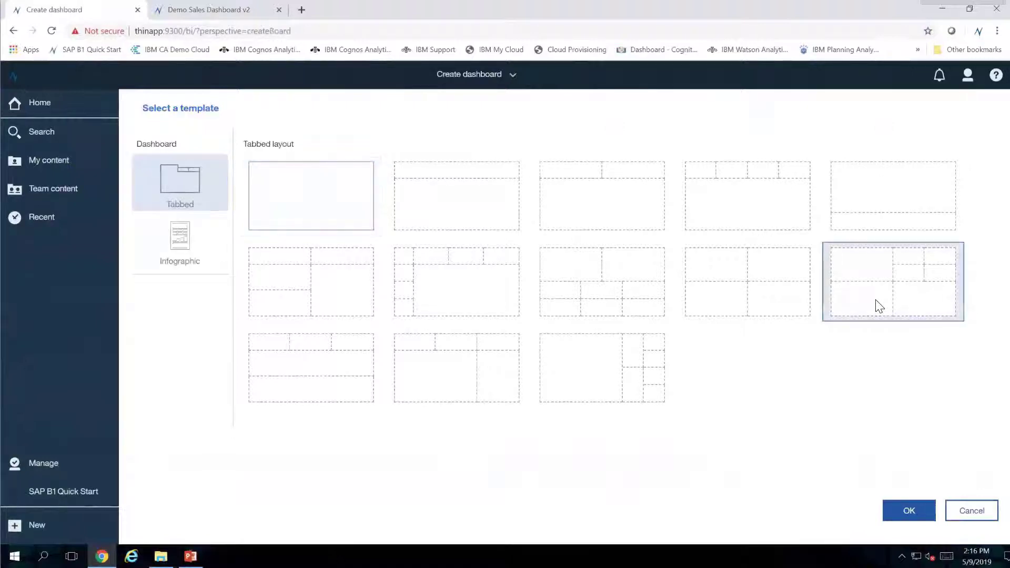
click(899, 518)
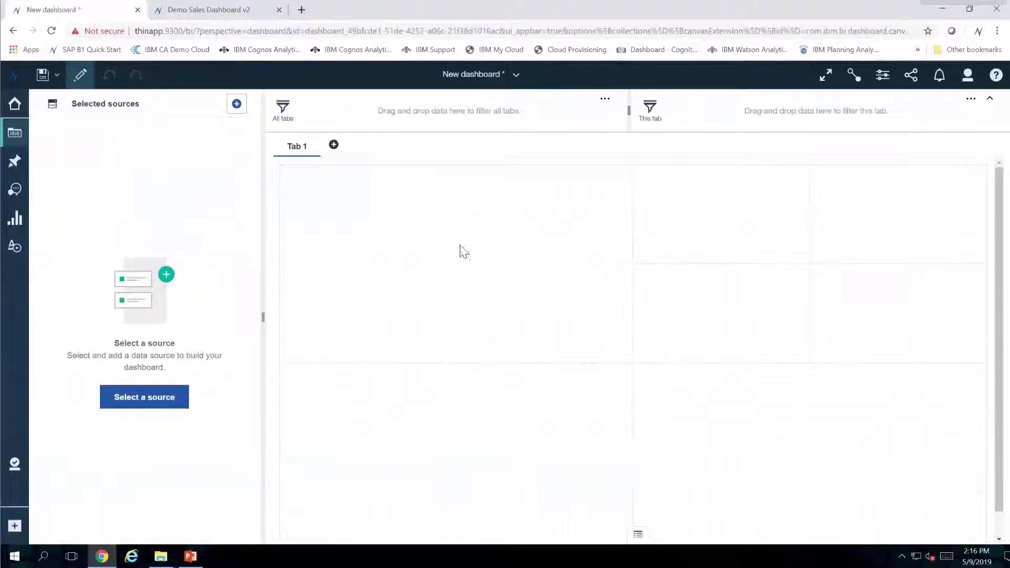
- Add the SAP-B1 package from Team content > Packages as the dashboard's source
click(166, 403)
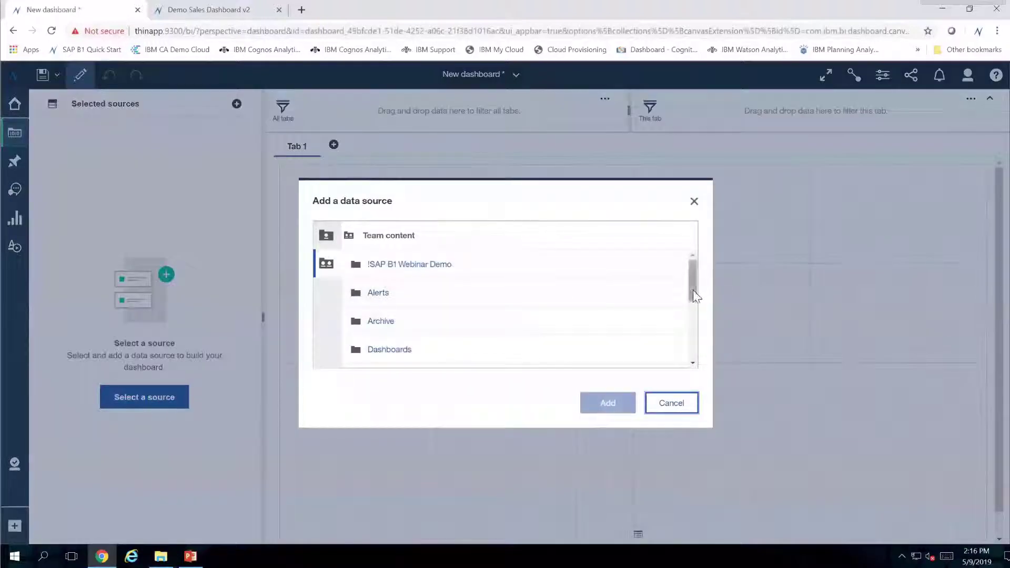
drag(693, 294, 690, 339)
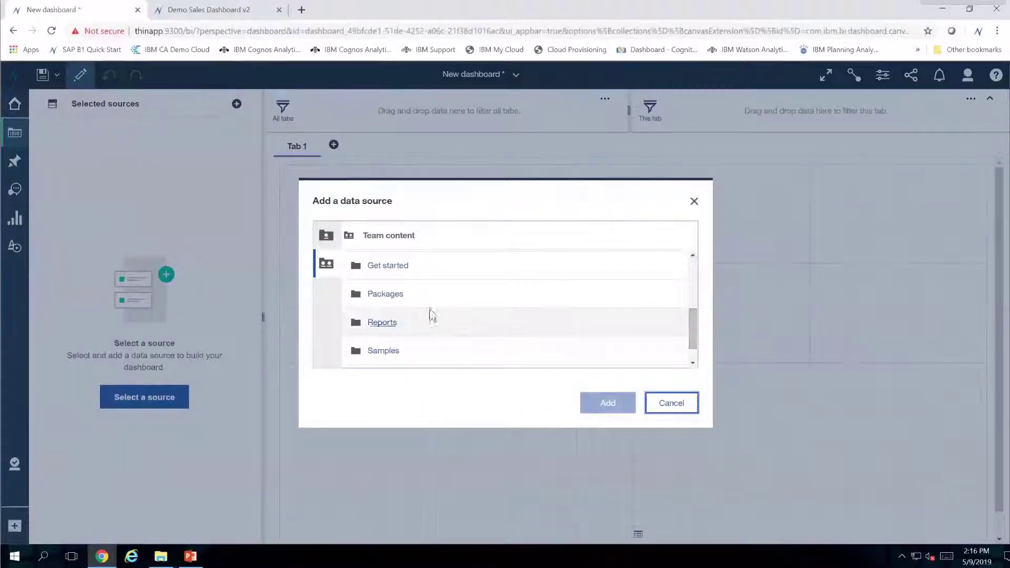
click(385, 294)
scroll(504, 310, down, 5)
scroll(400, 303, down, 1)
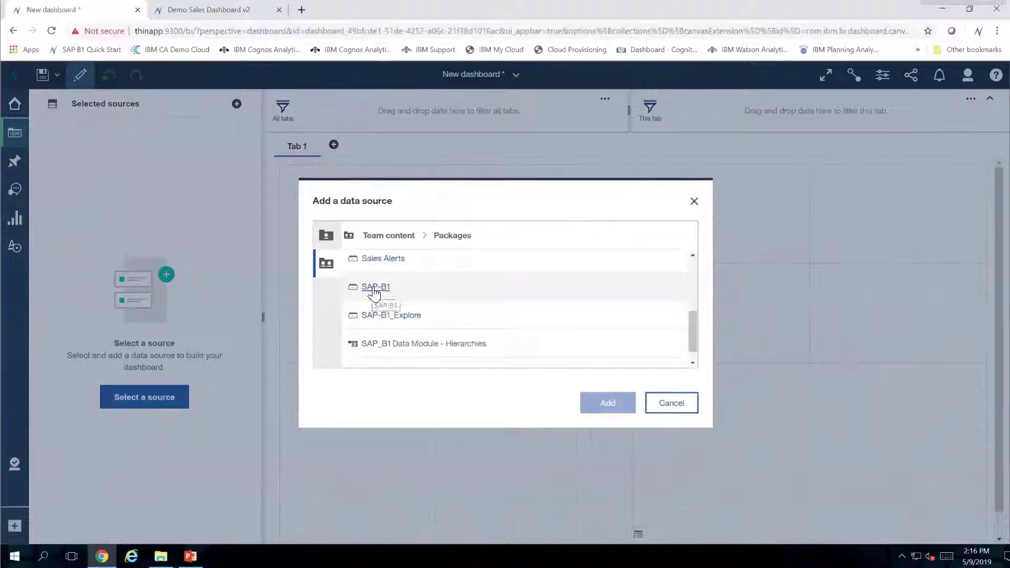
click(375, 288)
click(607, 404)
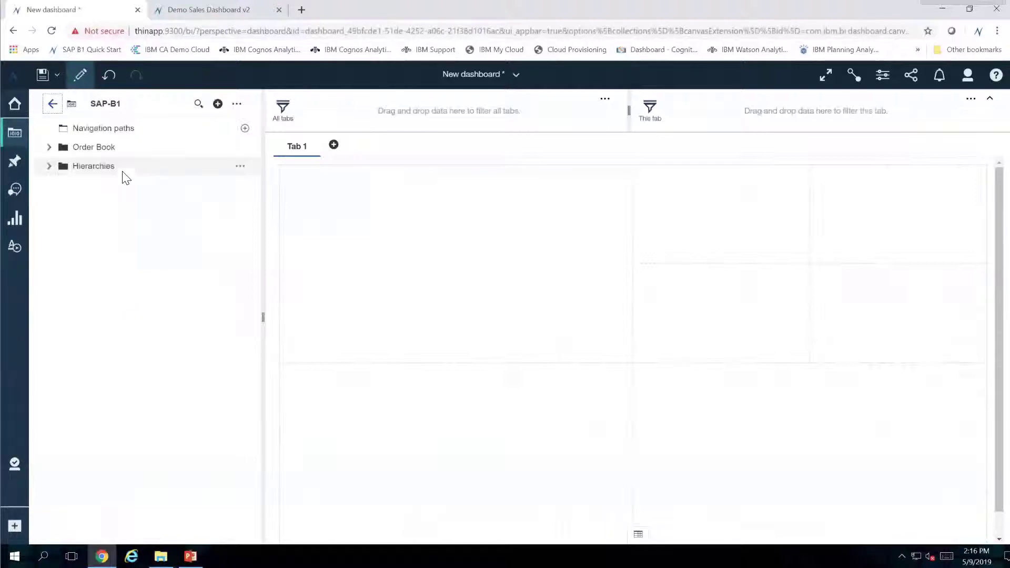
- Expand Order Book > Calendars > Calendar > Fiscal to reveal Fiscal Year, Quarter and Month
click(49, 148)
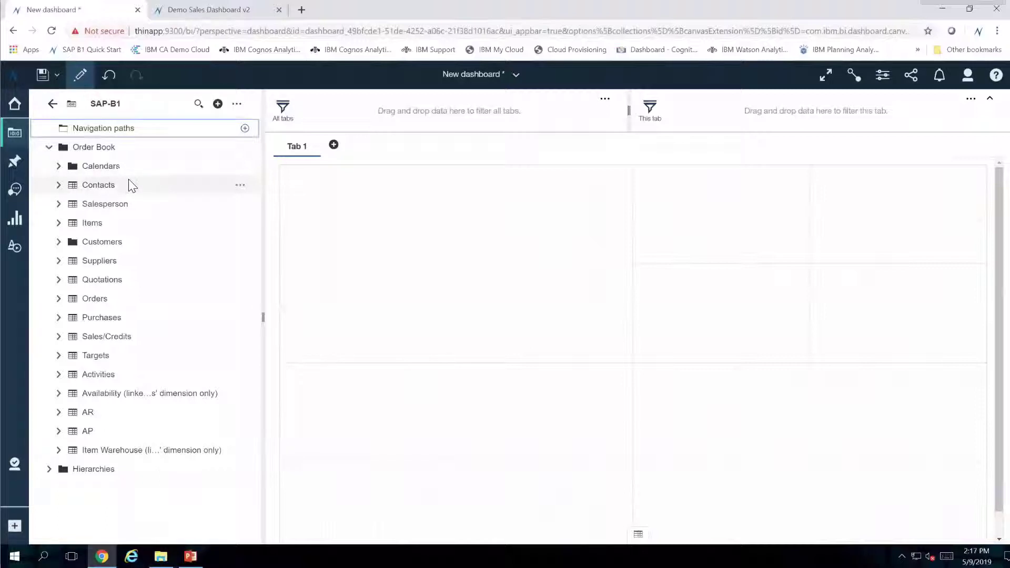
click(58, 167)
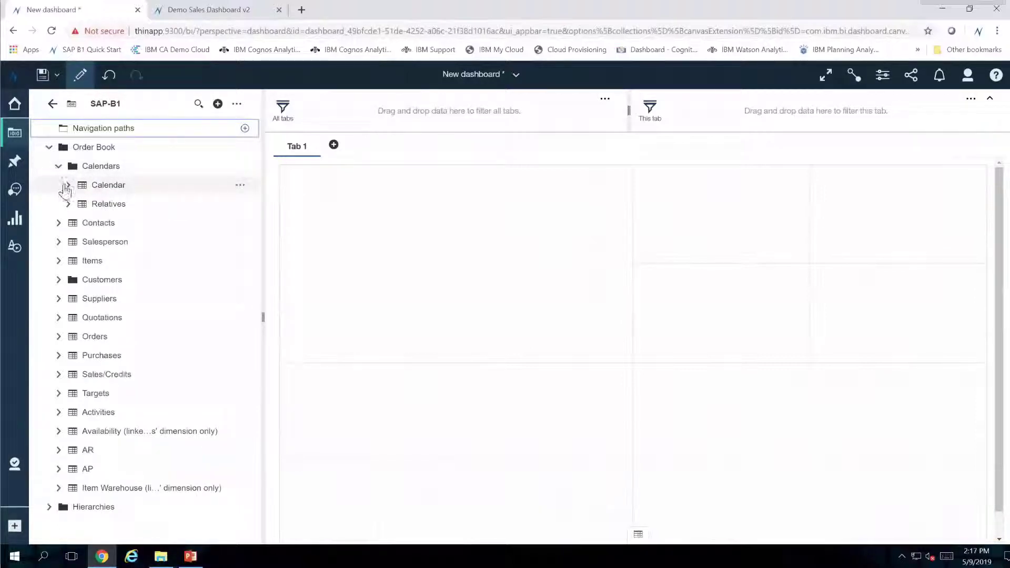
click(68, 185)
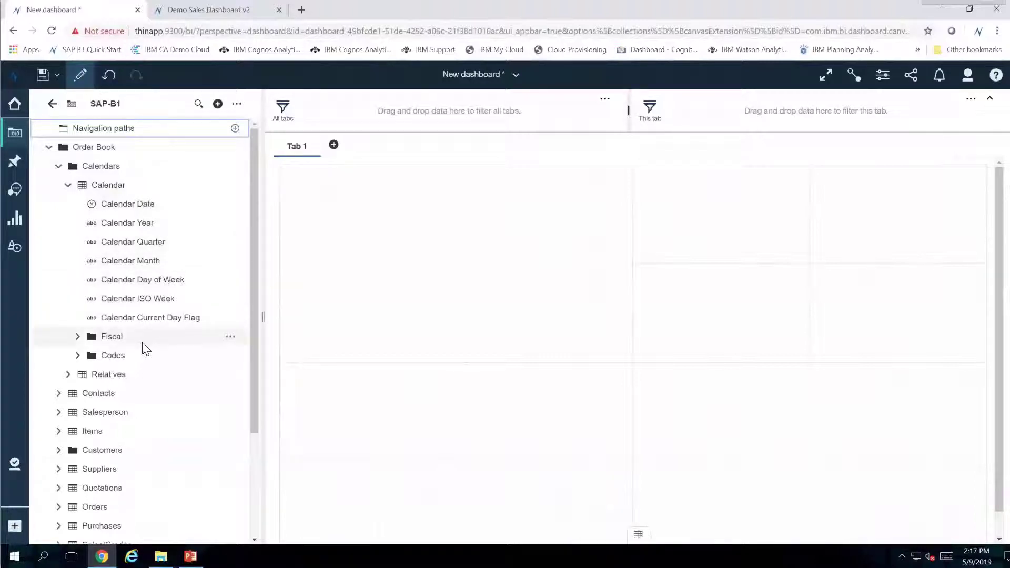
click(77, 340)
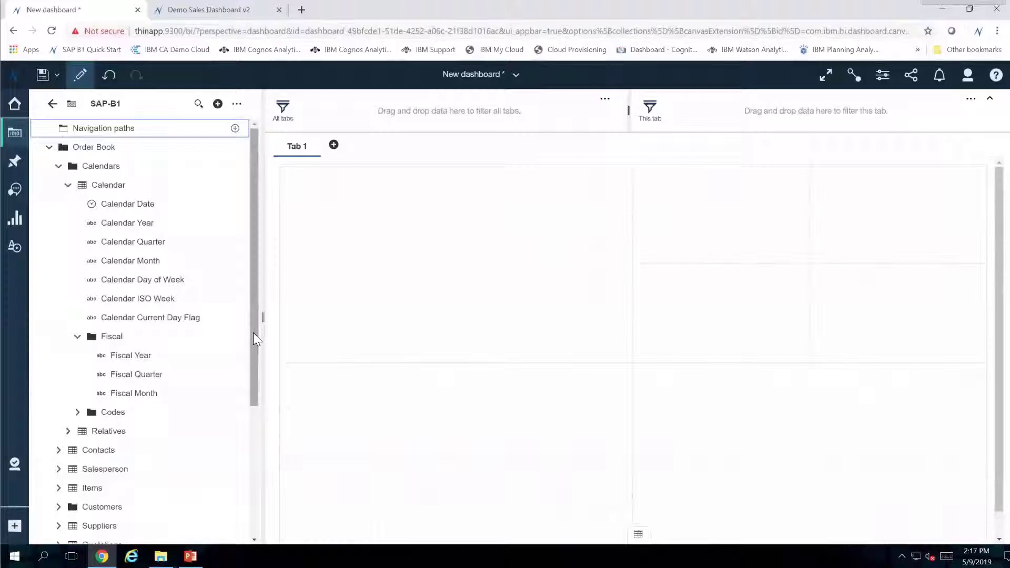
drag(254, 332, 252, 438)
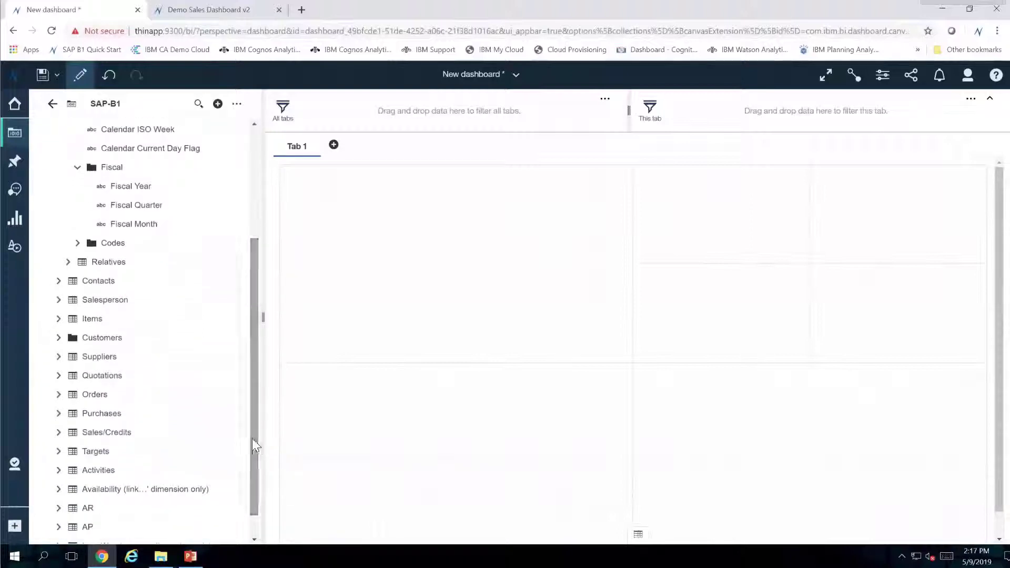
- Expand Items > General to show Item Family, briefly checking the Cost/Sell and Supply fields
click(58, 320)
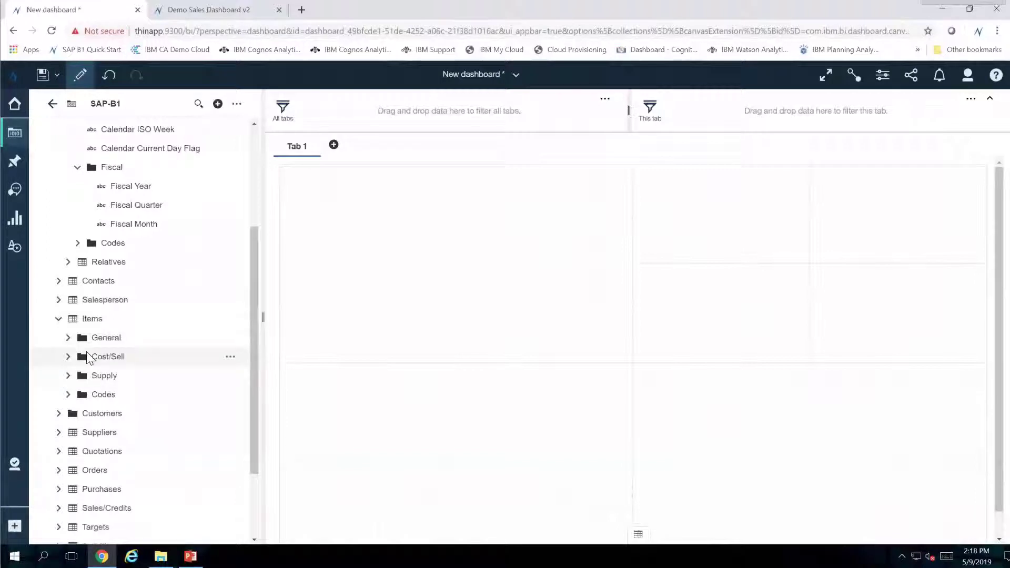
click(69, 338)
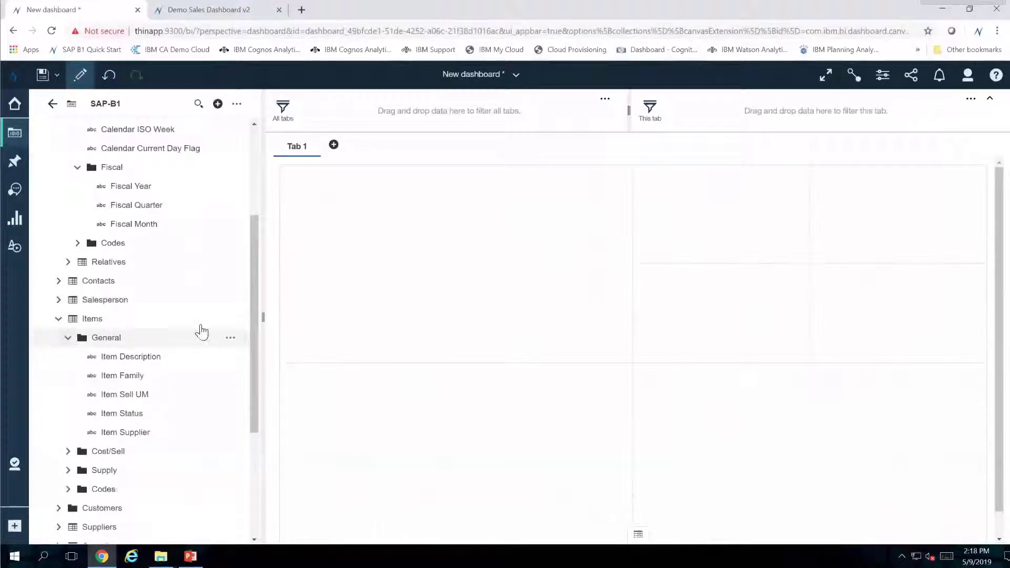
drag(251, 320, 254, 352)
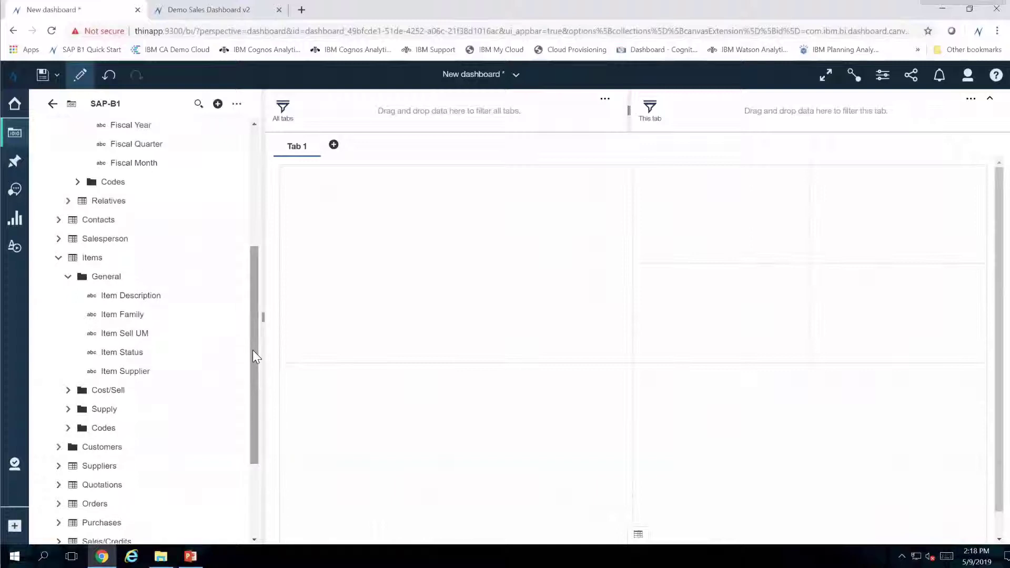
click(69, 392)
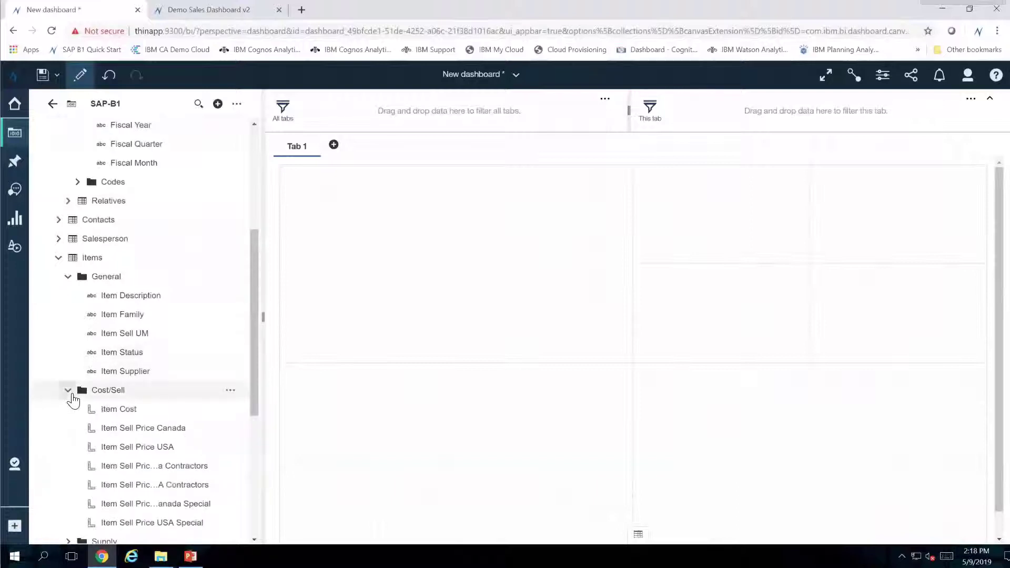
click(68, 390)
click(68, 409)
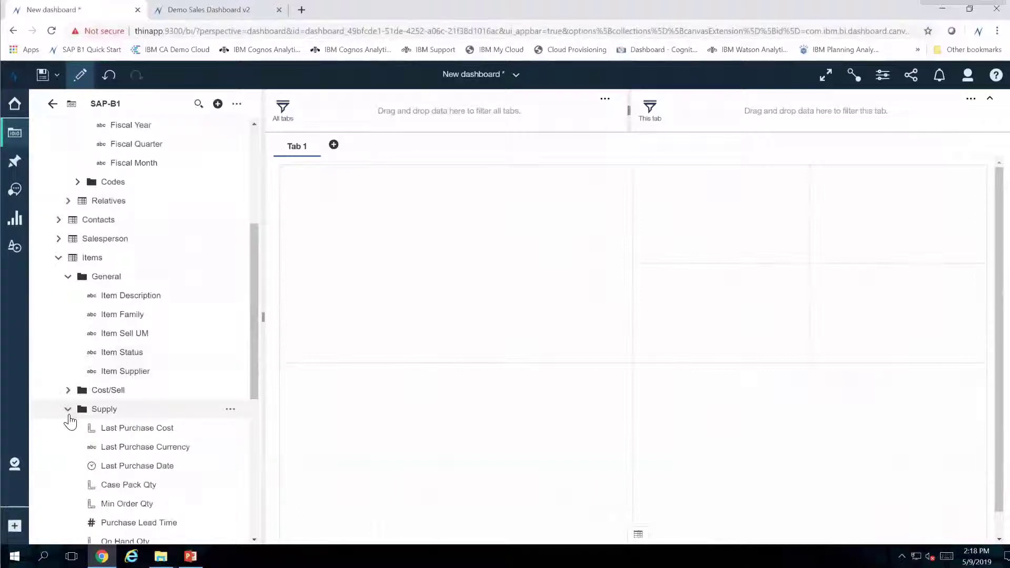
scroll(69, 421, down, 1)
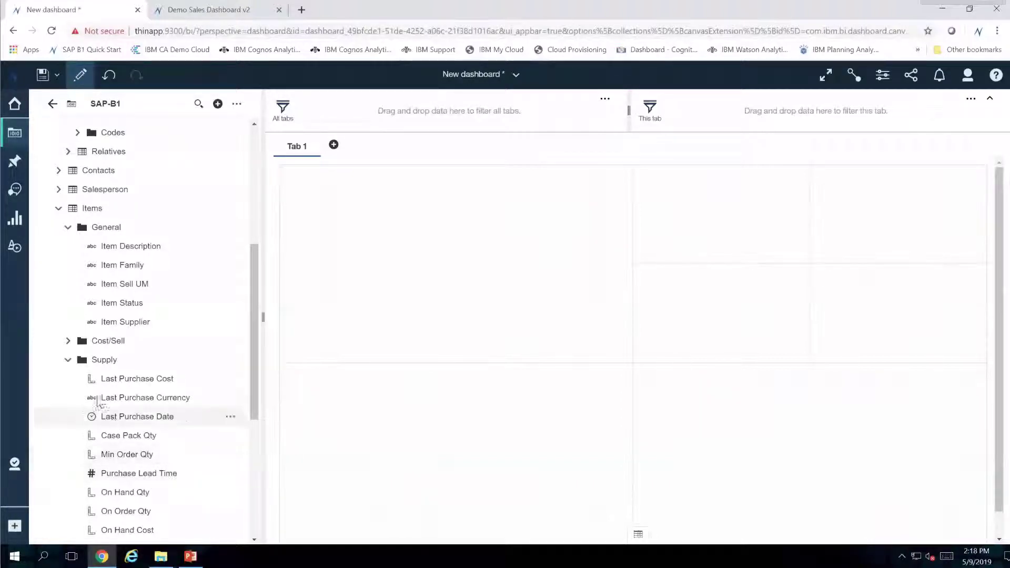
click(68, 361)
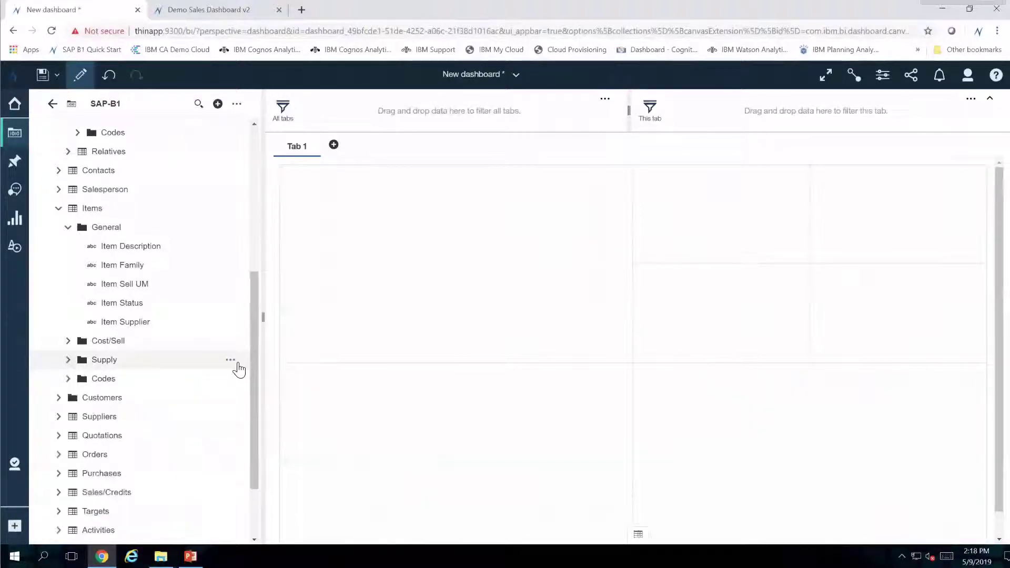
- Expand Customers > BillTo > General to list Customer Group, Territory and Salesperson
drag(256, 368, 256, 376)
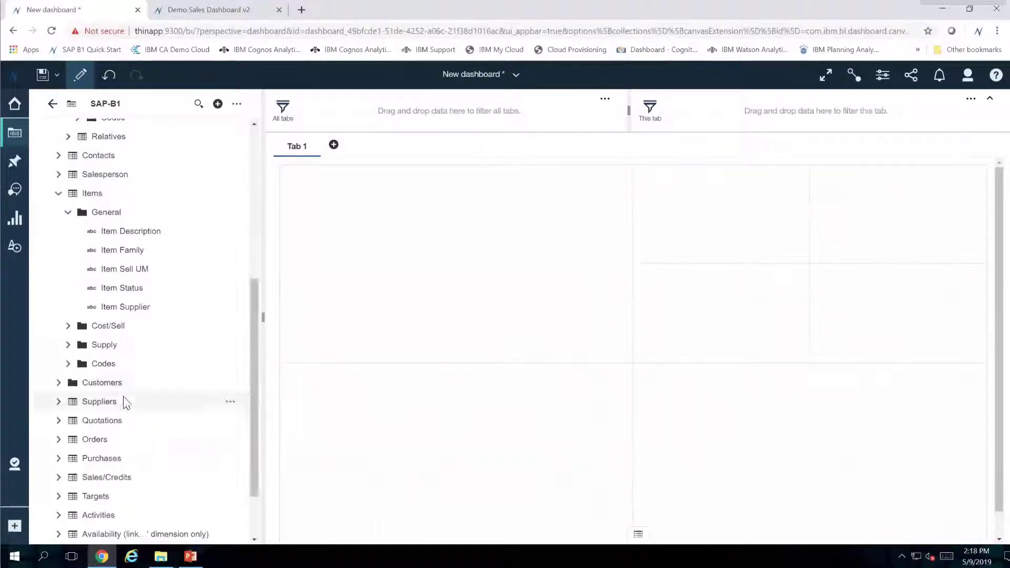
click(58, 384)
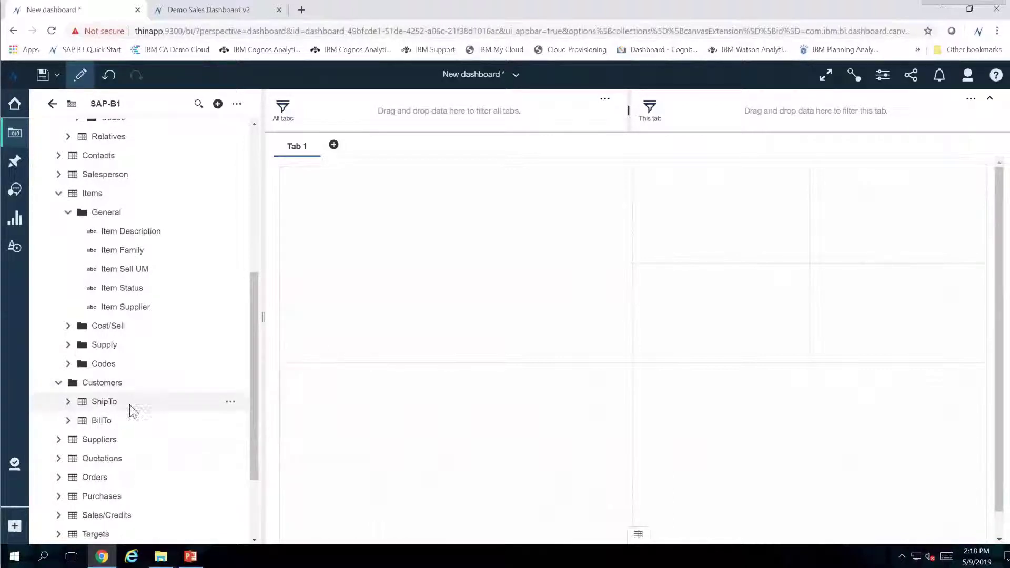
click(69, 421)
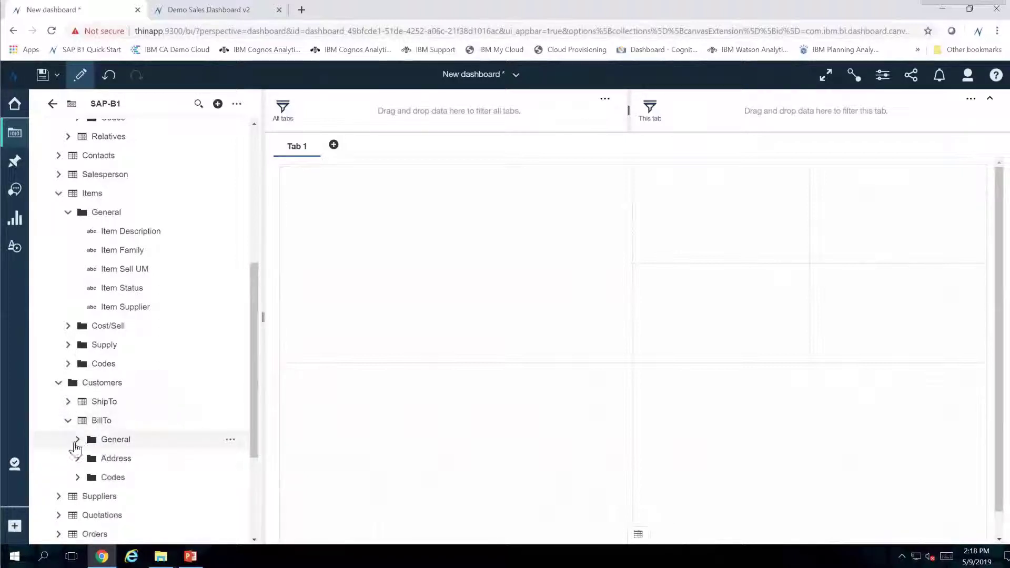
click(77, 440)
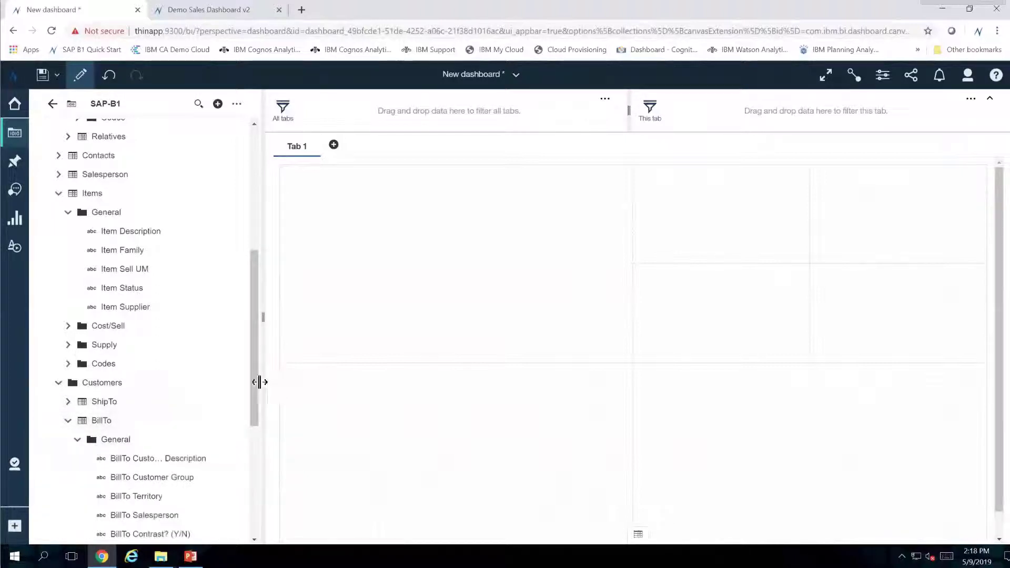
drag(257, 393, 257, 422)
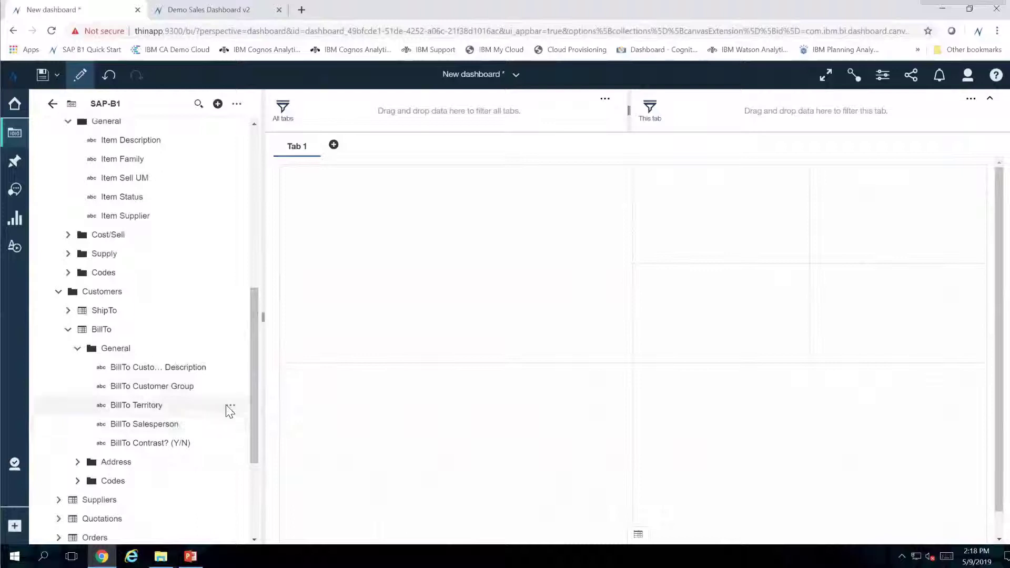
drag(253, 390, 229, 459)
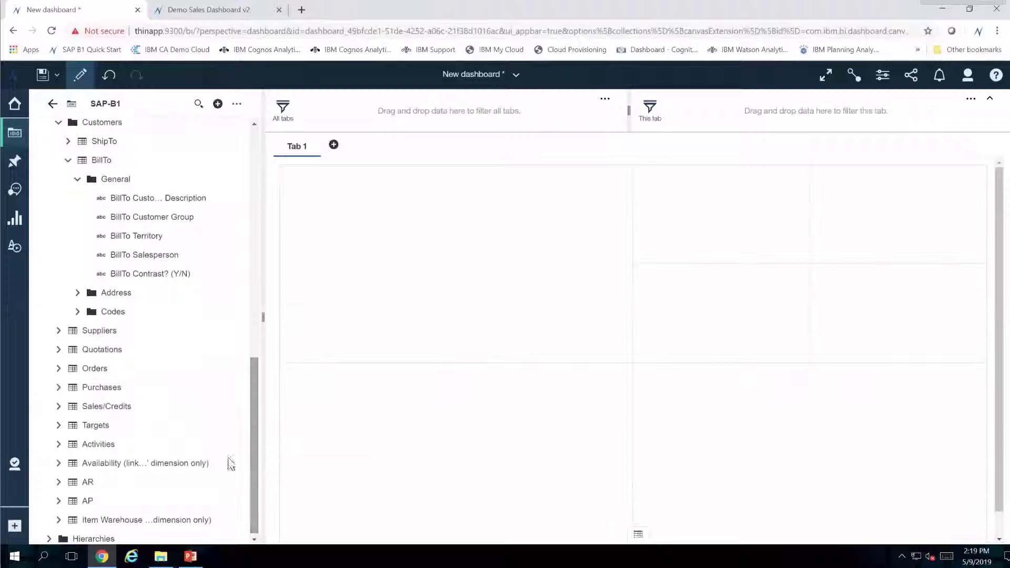
- Expand Sales/Credits > Line Key Figures to reveal the sales measures
click(58, 407)
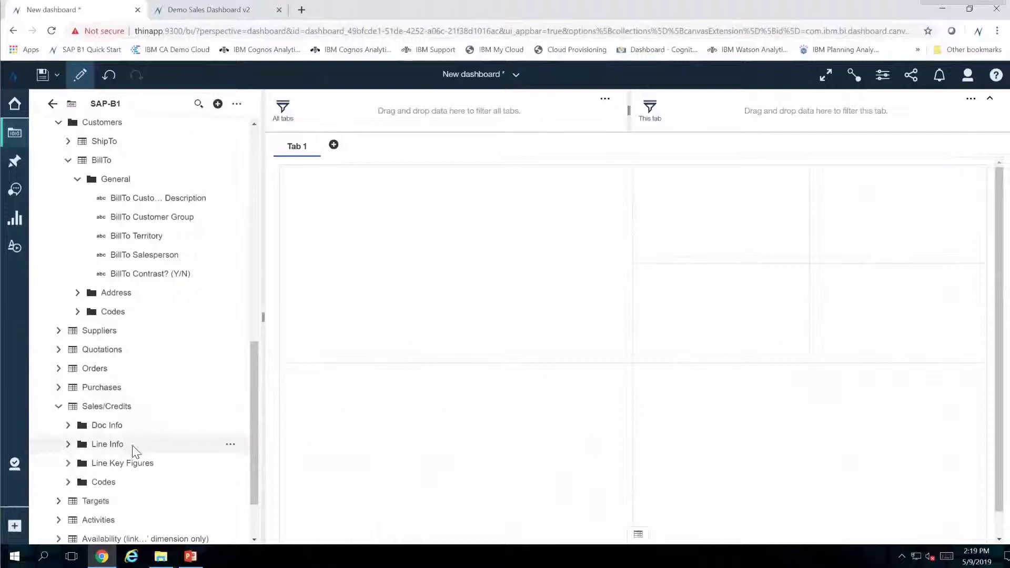
click(68, 463)
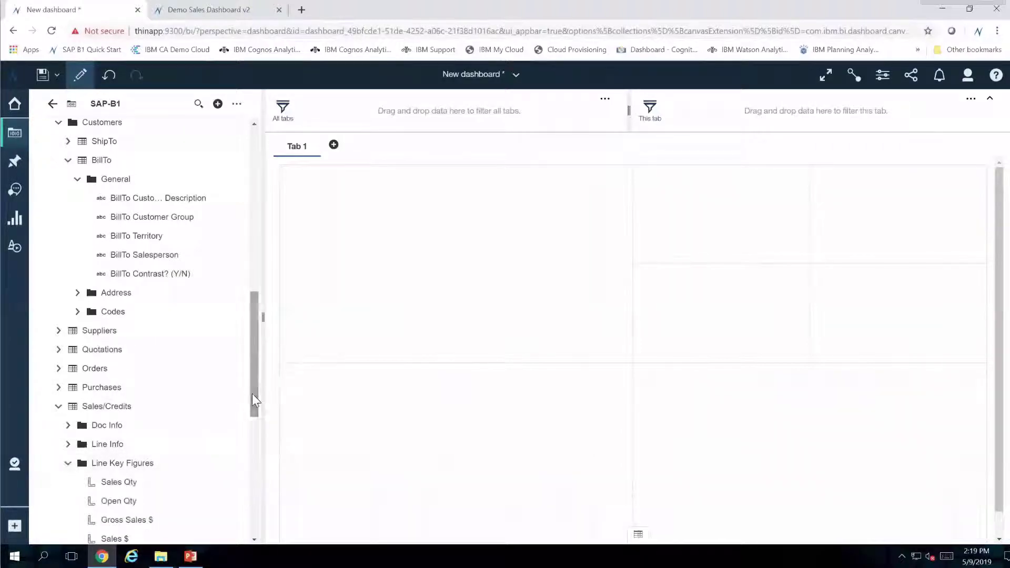
drag(253, 400, 245, 471)
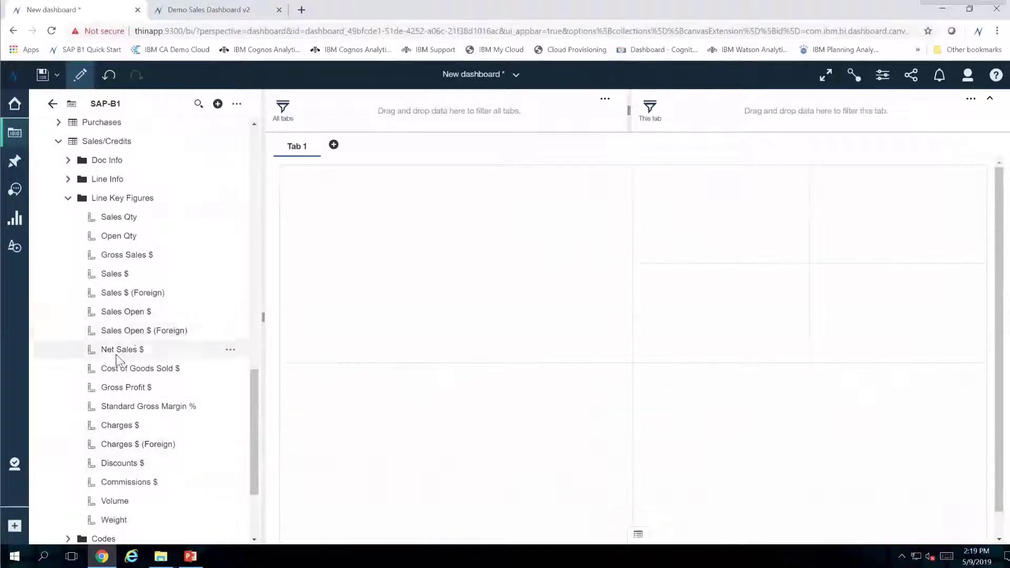
- Place Net Sales $, Gross Profit $, Discounts $ and Commissions $ as a two-by-two grid of KPI tiles
drag(118, 356, 721, 213)
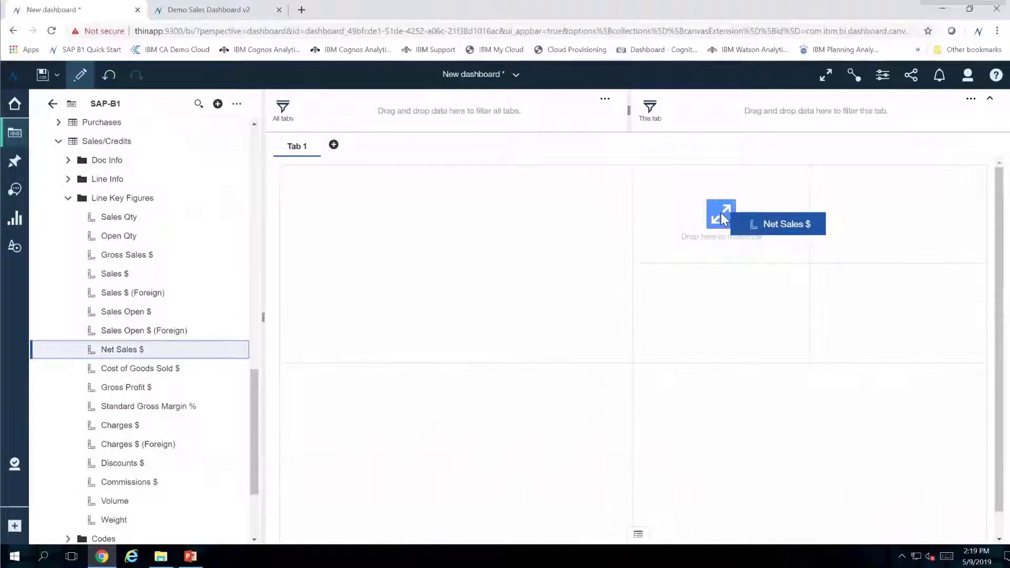
drag(721, 212, 721, 213)
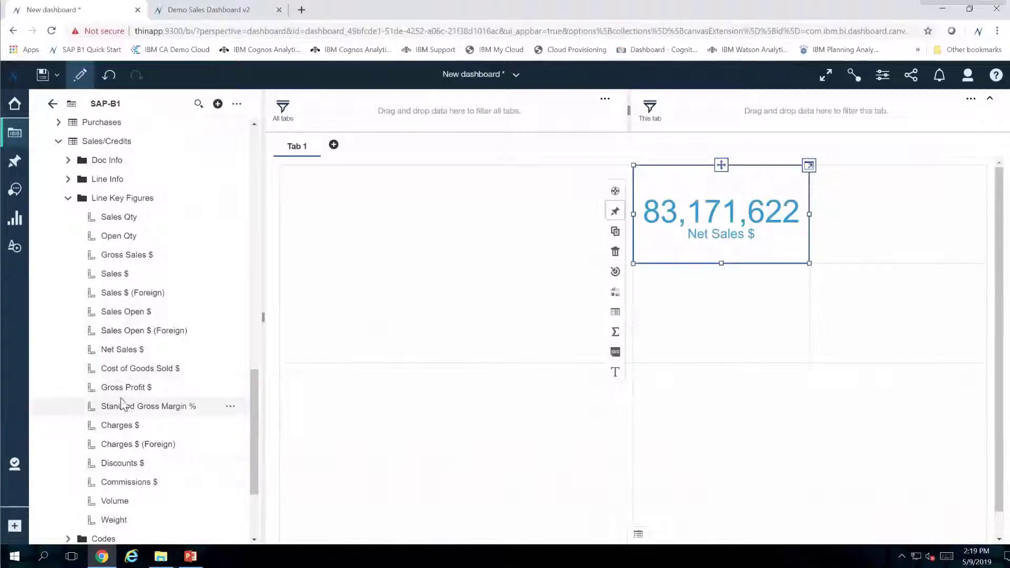
drag(142, 388, 901, 210)
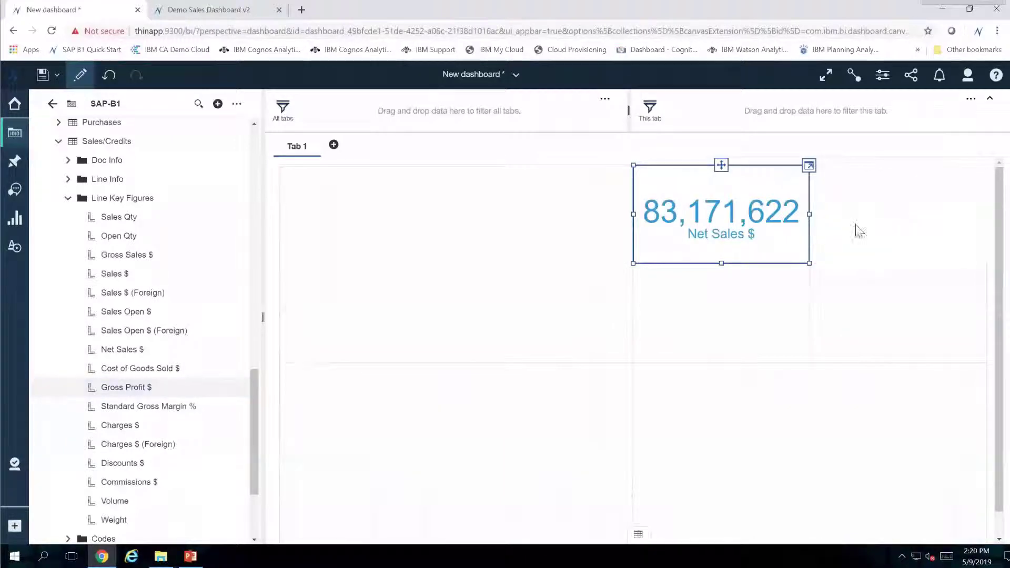
click(118, 463)
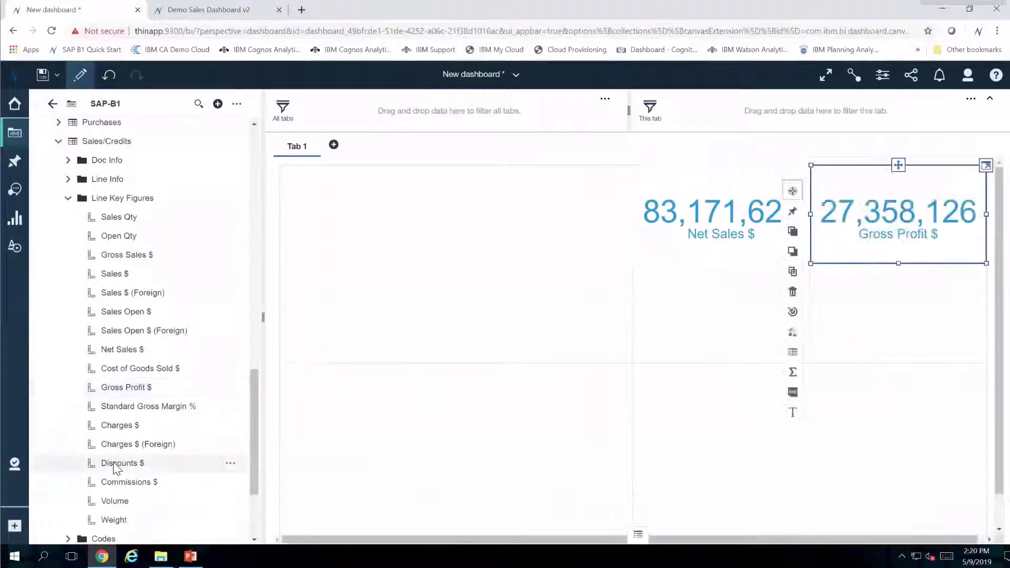
drag(275, 430, 714, 315)
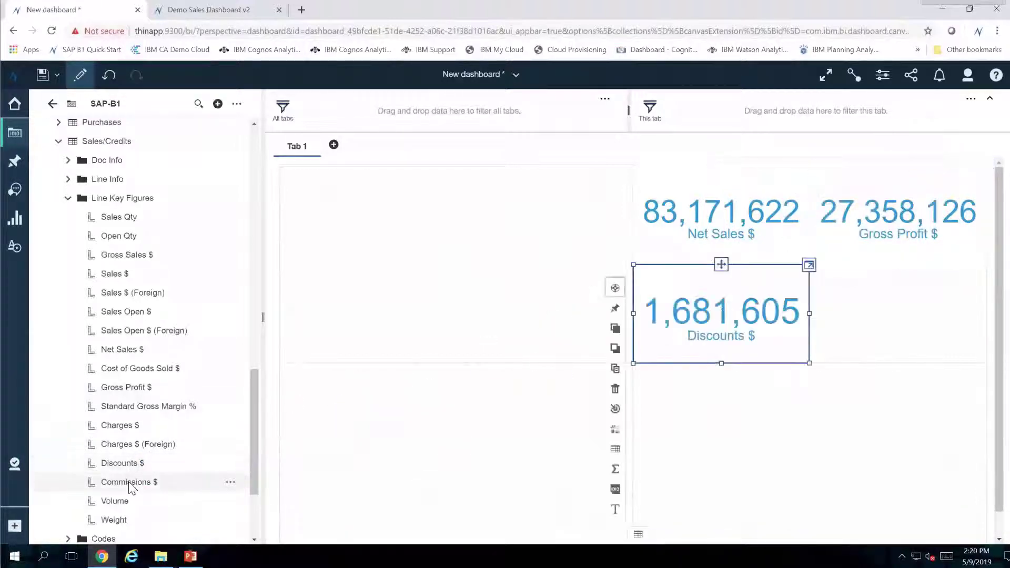
drag(126, 482, 894, 318)
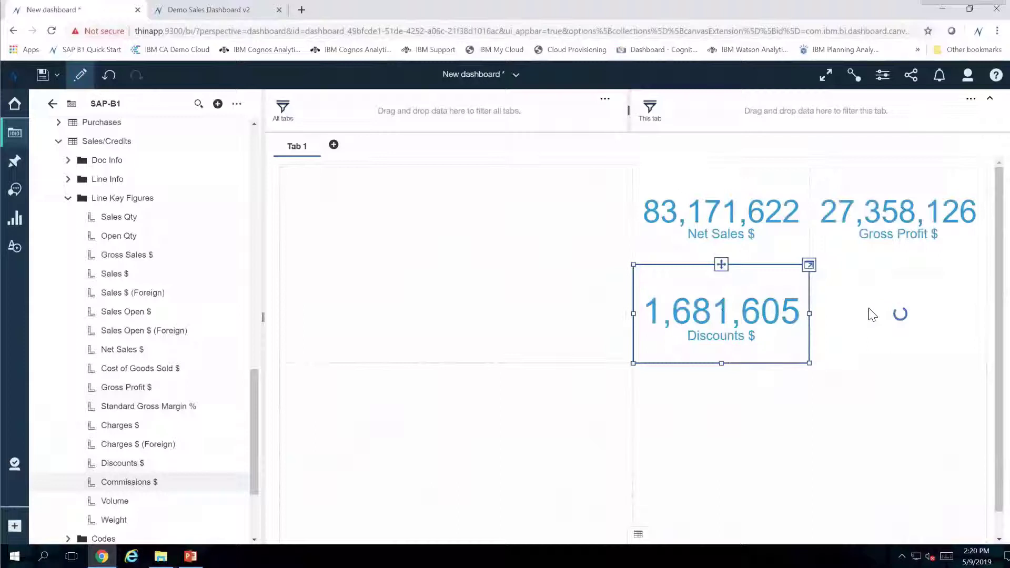
click(747, 220)
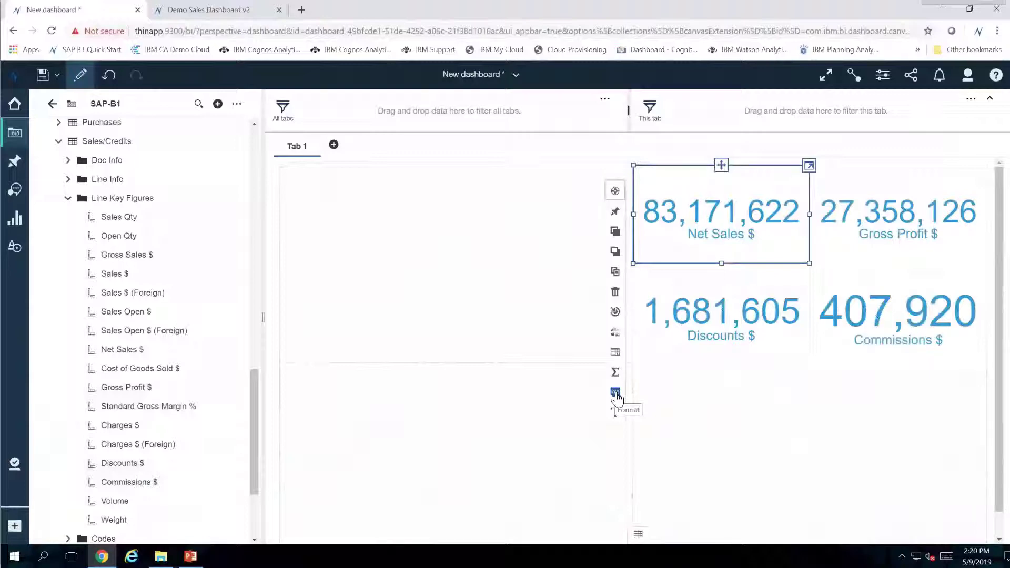
- Format the Net Sales $ tile as an abbreviated number, showing 83.2M
click(616, 394)
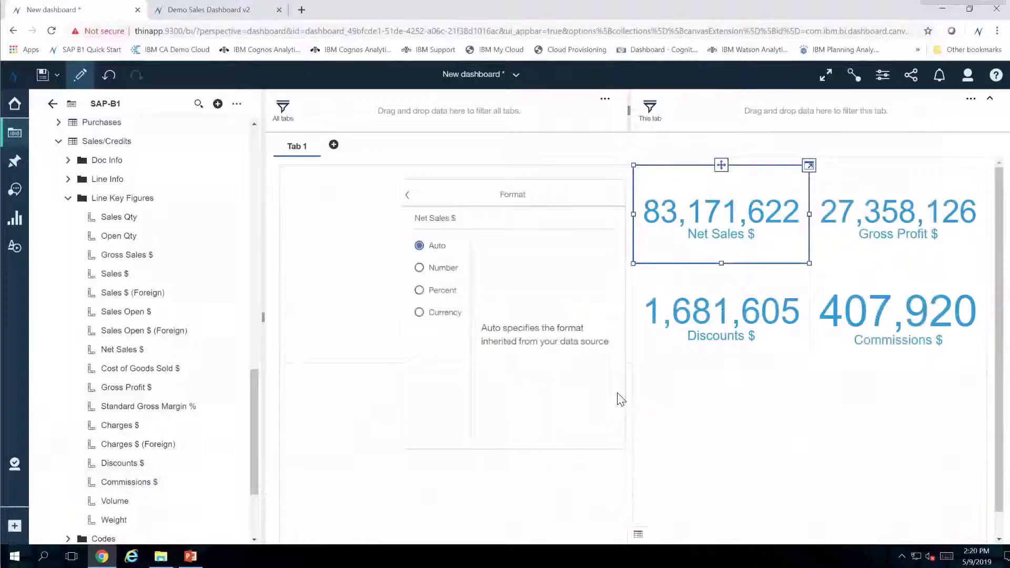
click(419, 269)
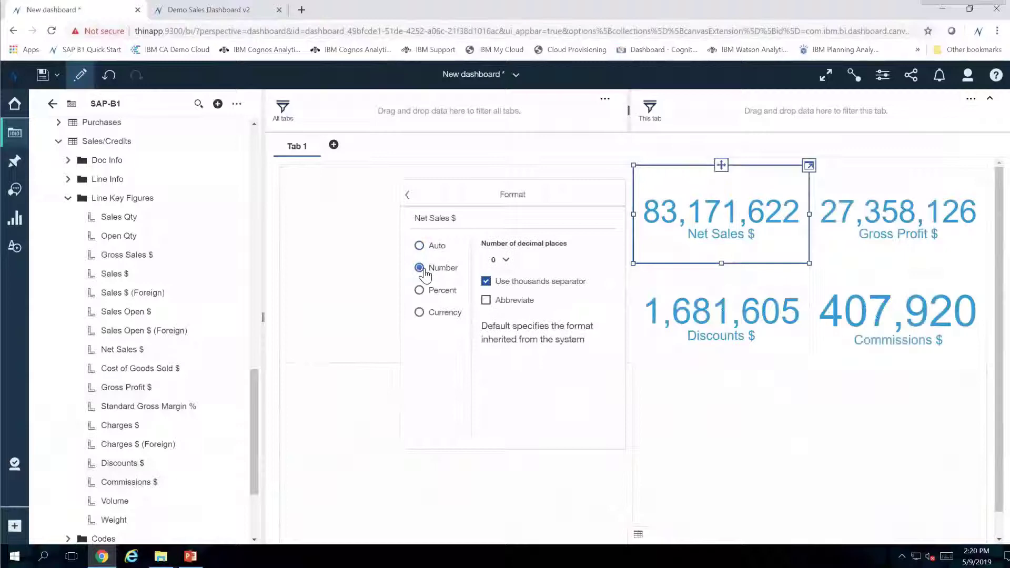
click(485, 301)
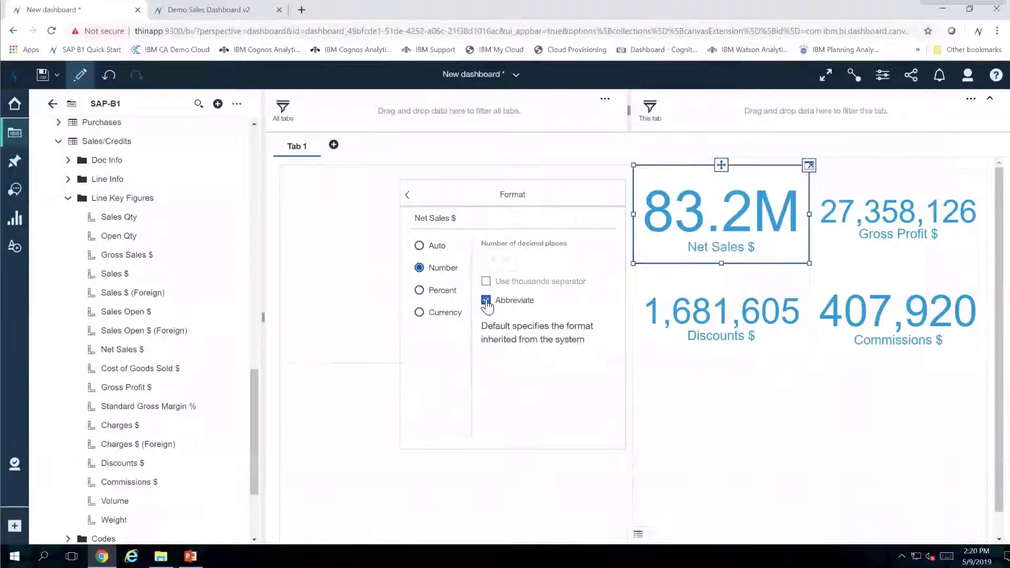
click(367, 284)
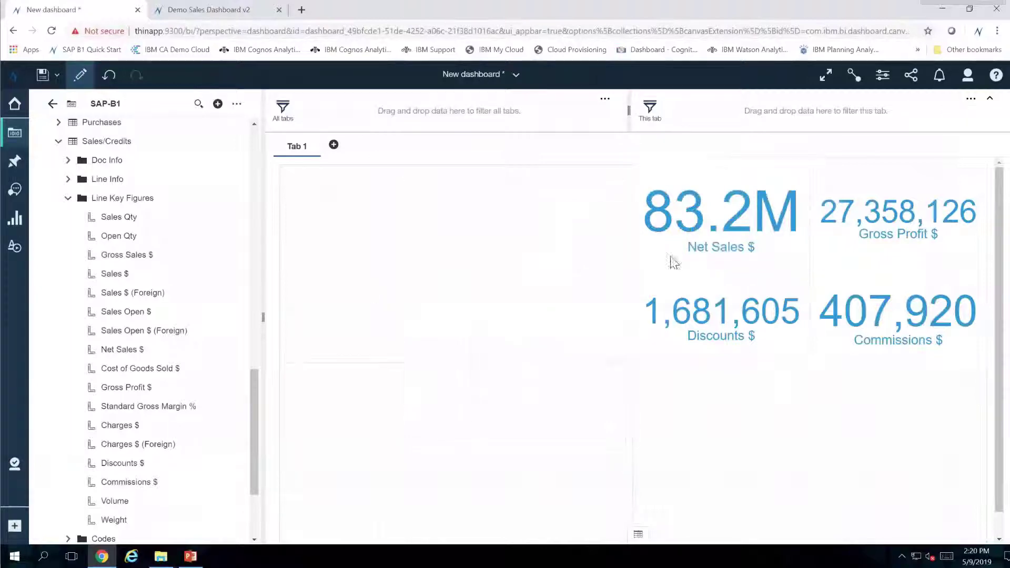
- Format the Gross Profit $ tile as an abbreviated number, showing 27.4M
click(901, 221)
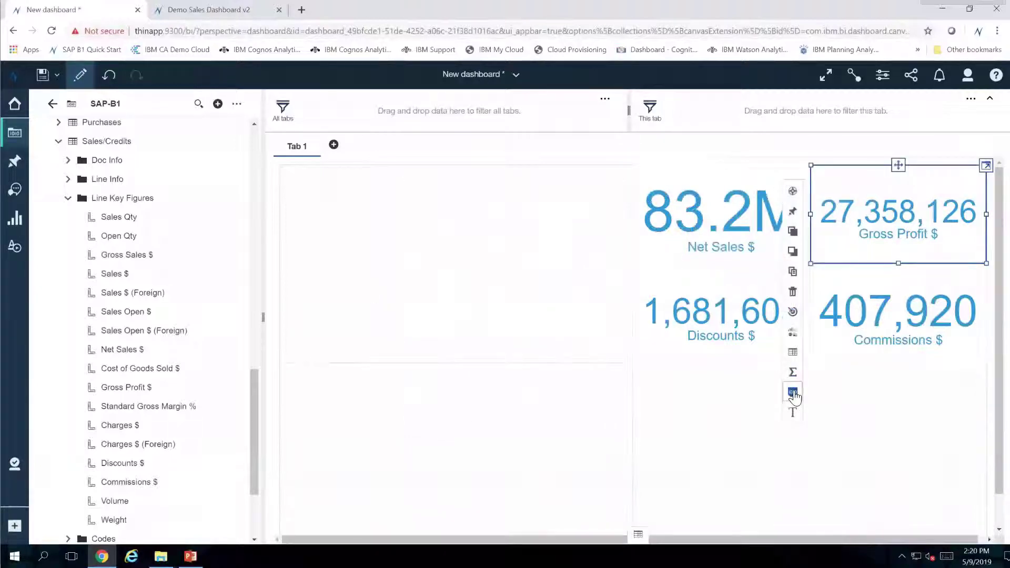
click(793, 394)
click(620, 274)
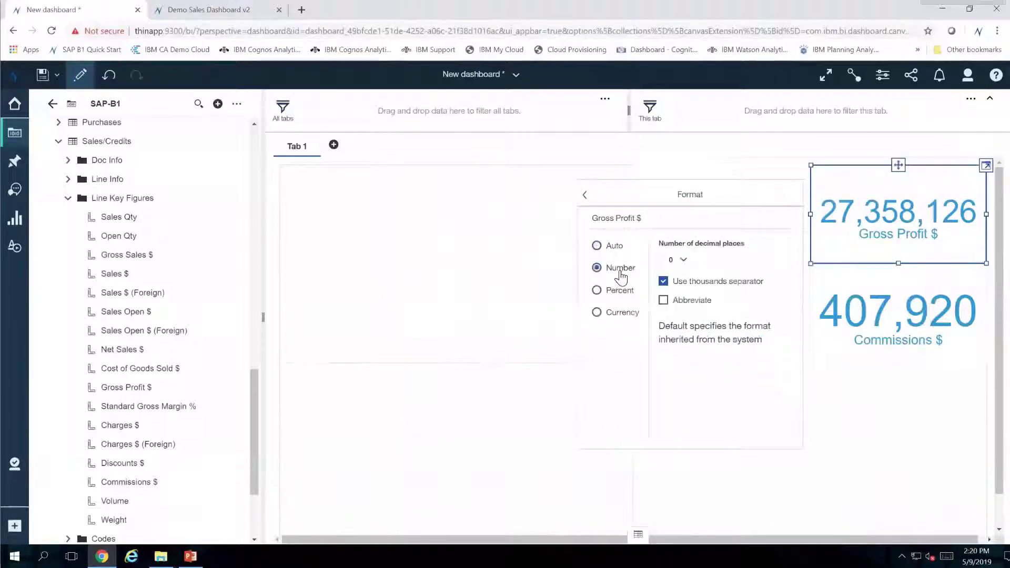
click(663, 300)
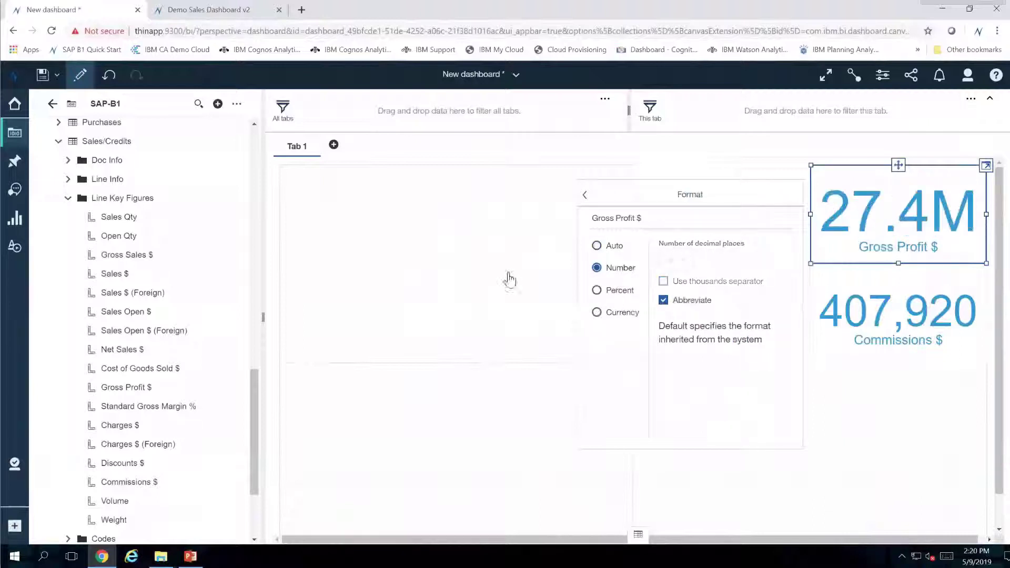
click(465, 272)
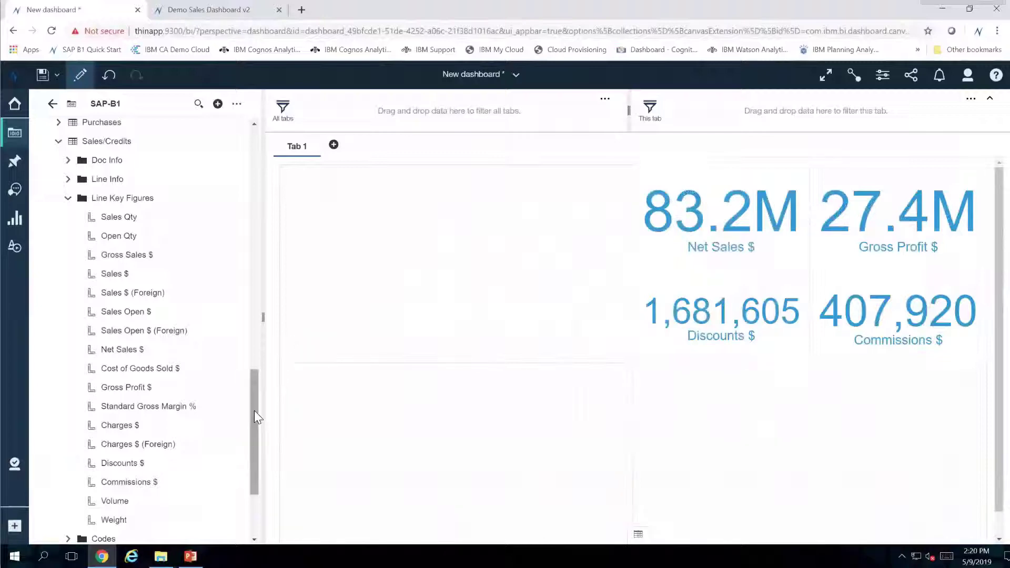
- Drag Item Family from Items > General onto the canvas below the KPI tiles as a list
drag(254, 410, 265, 256)
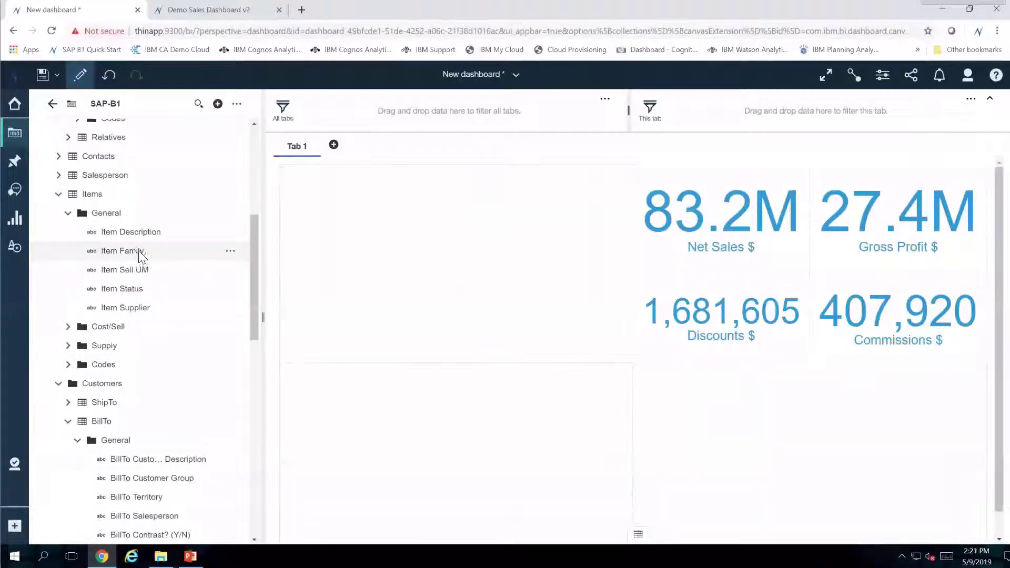
drag(140, 257, 830, 376)
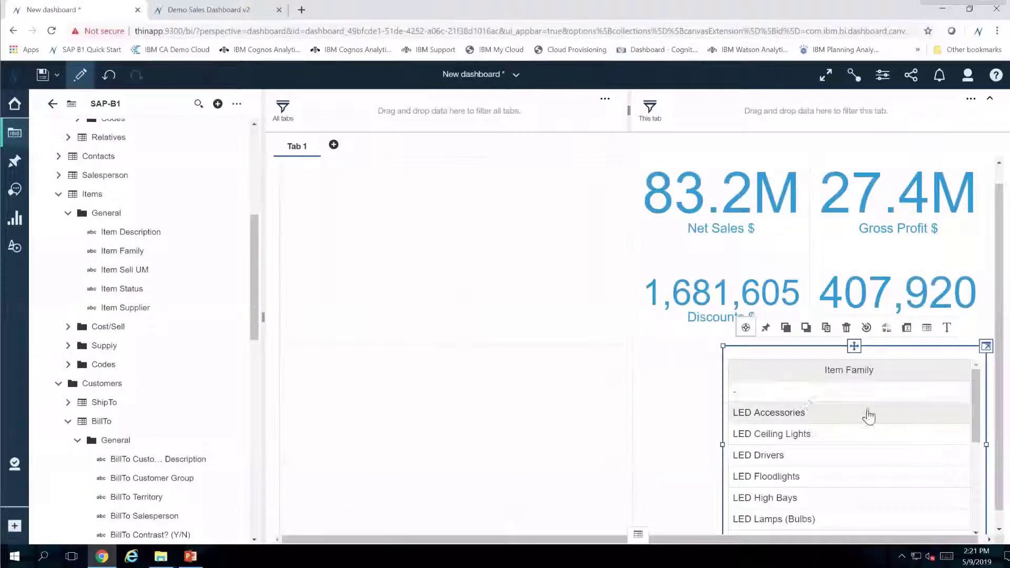
click(562, 412)
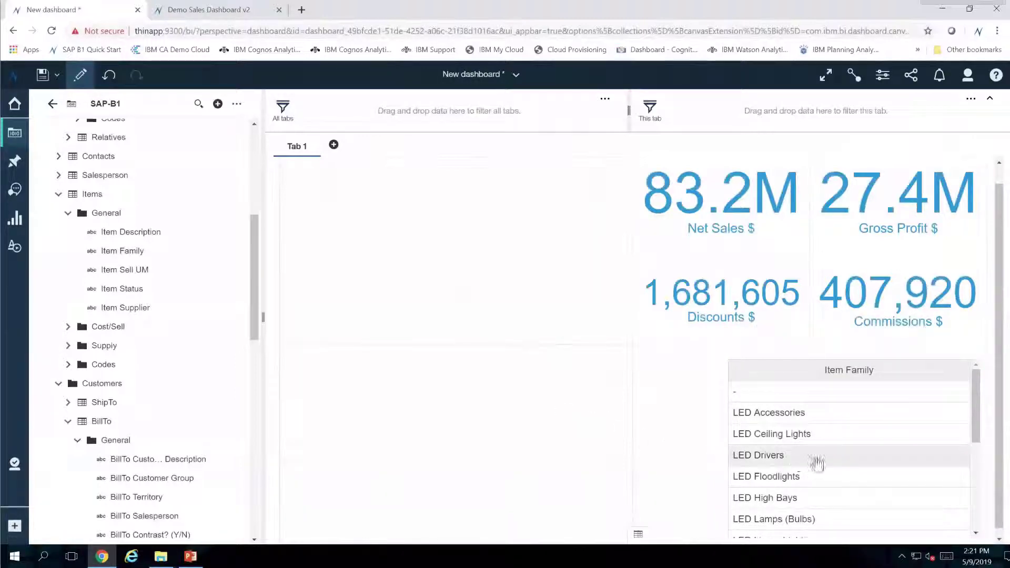
drag(817, 463, 817, 464)
- Select LED Drivers in the Item Family list to filter the KPI tiles
click(817, 448)
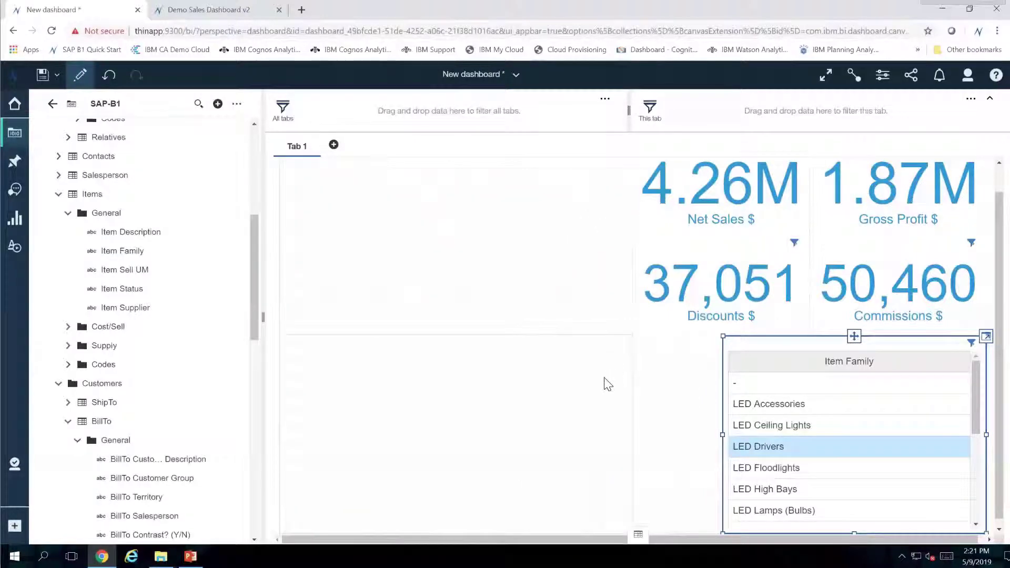
- Switch to the Demo Sales Dashboard v2 browser tab
click(209, 14)
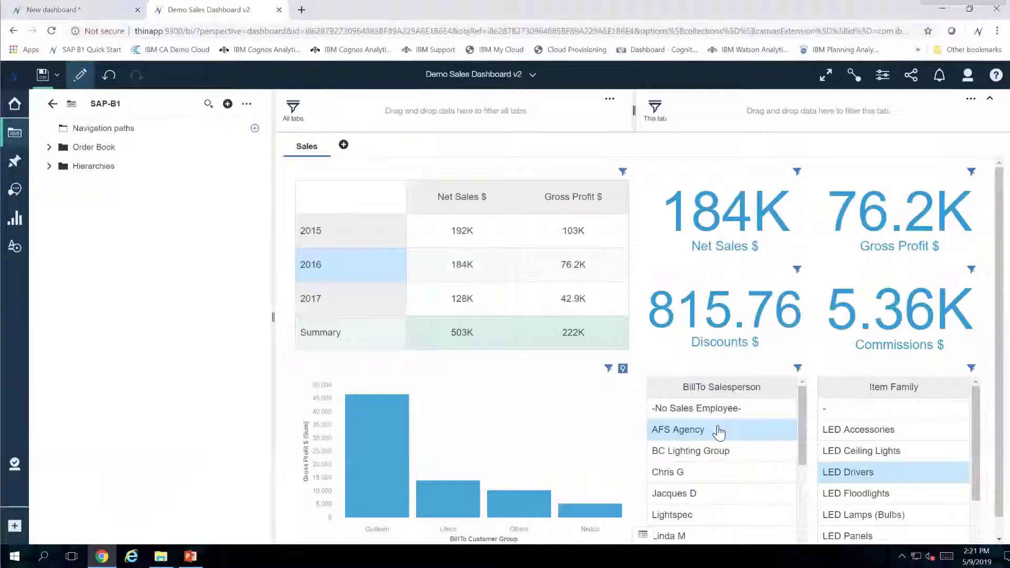
- Clear the AFS Agency and 2016 filters, then filter to LED Drivers and AFS Agency
click(737, 438)
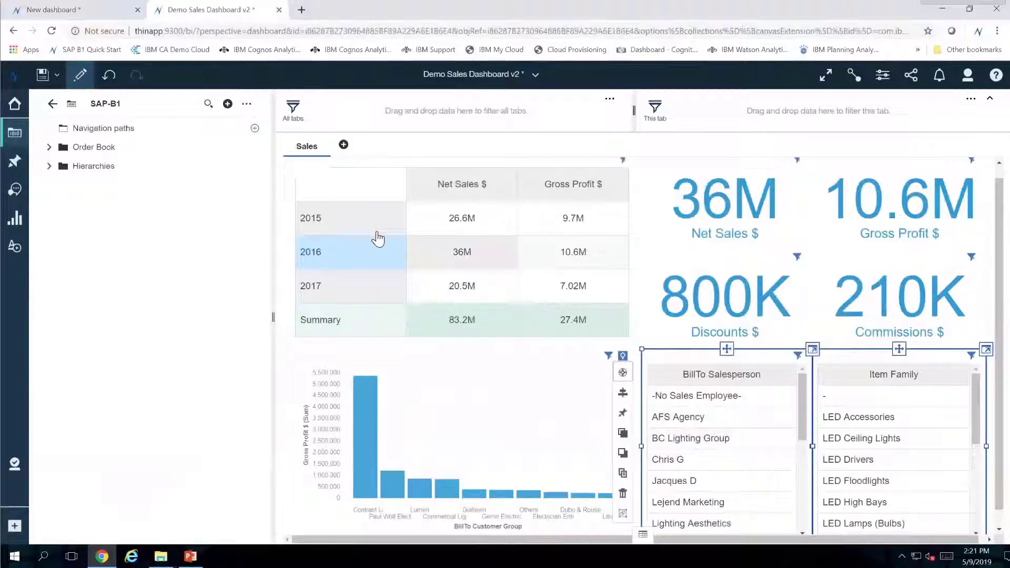
click(365, 320)
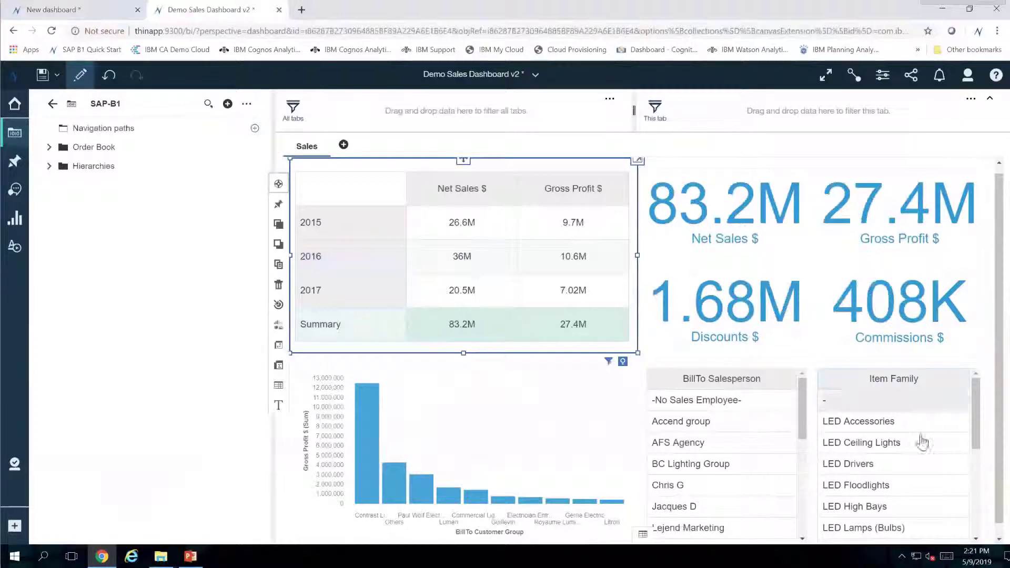
drag(908, 473, 902, 472)
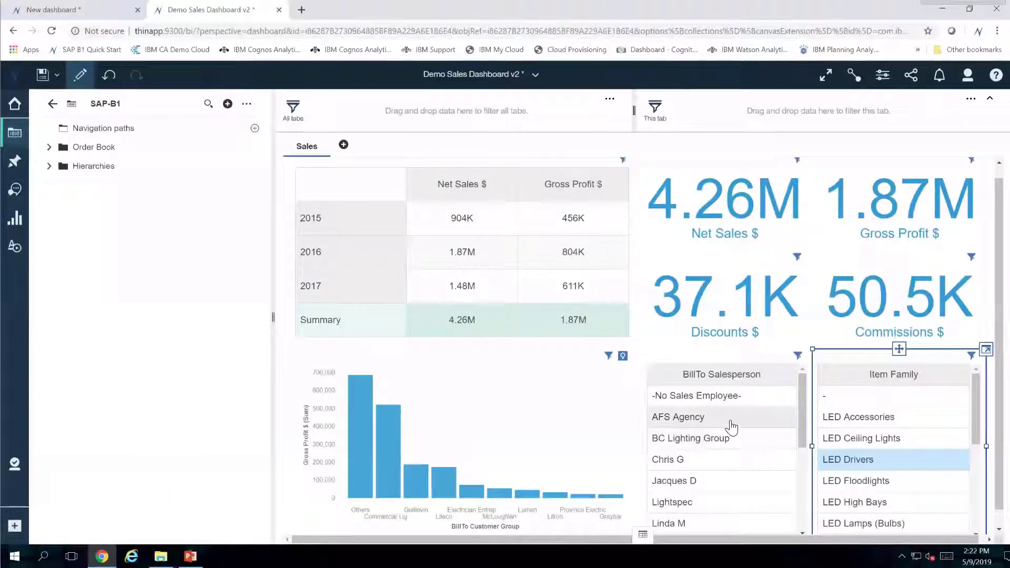
drag(732, 427, 751, 426)
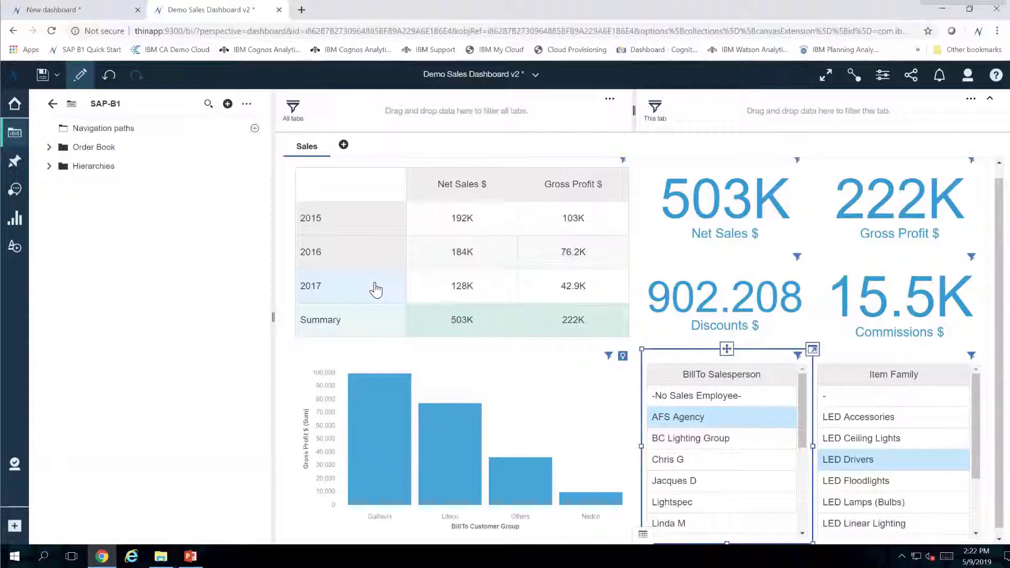
- Filter the demo dashboard to 2017 via the crosstab's 2017 row, showing Net Sales $128K
drag(376, 289, 376, 289)
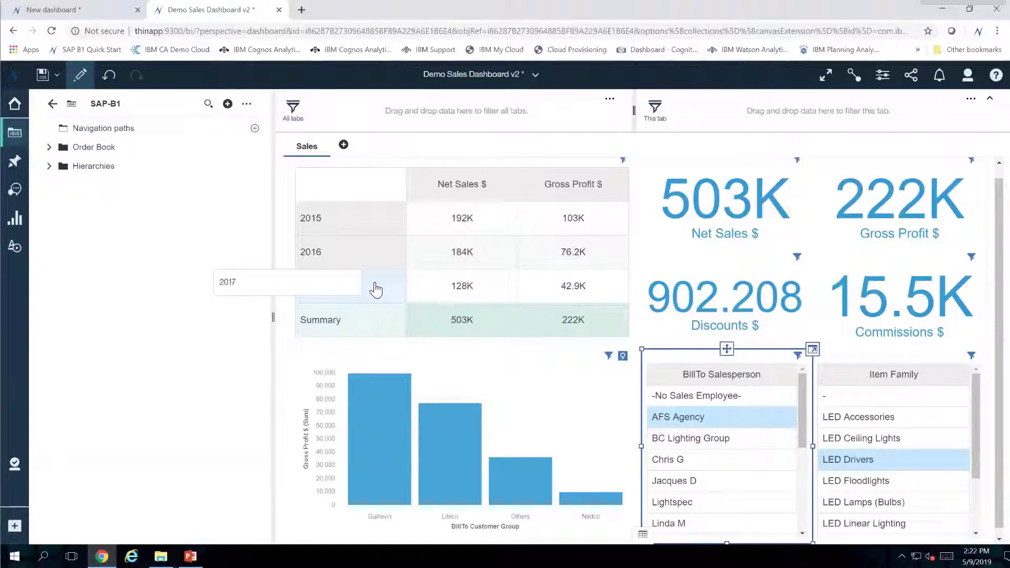
drag(375, 290, 376, 289)
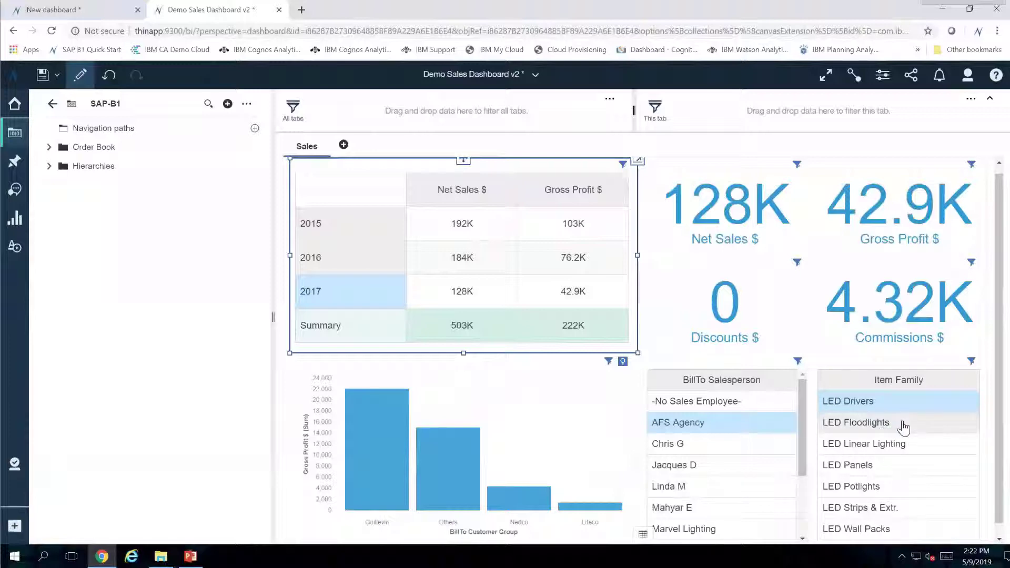
- Add LED Floodlights and LED Linear Lighting to the Item Family selection alongside LED Drivers
drag(904, 428, 938, 431)
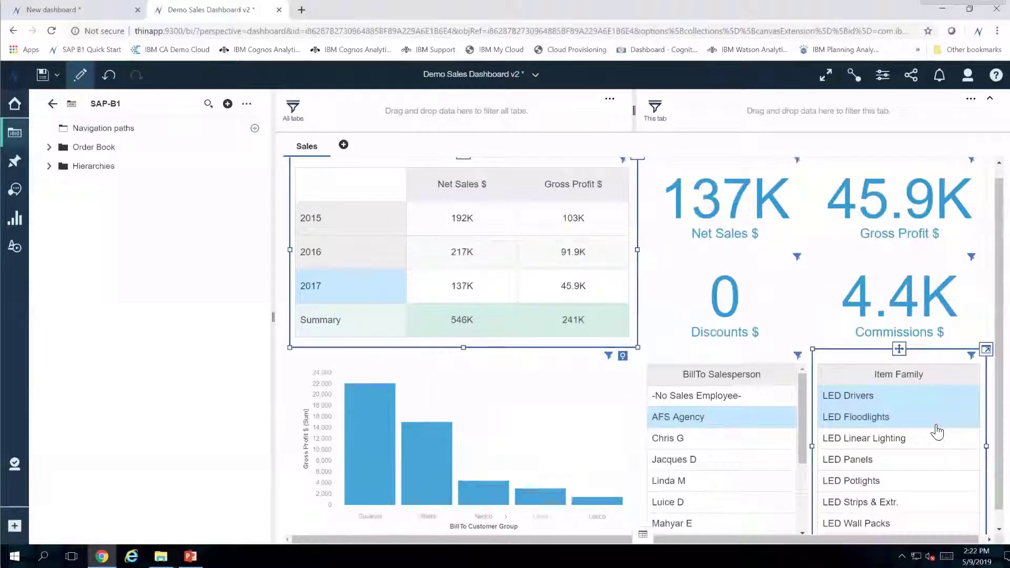
click(932, 438)
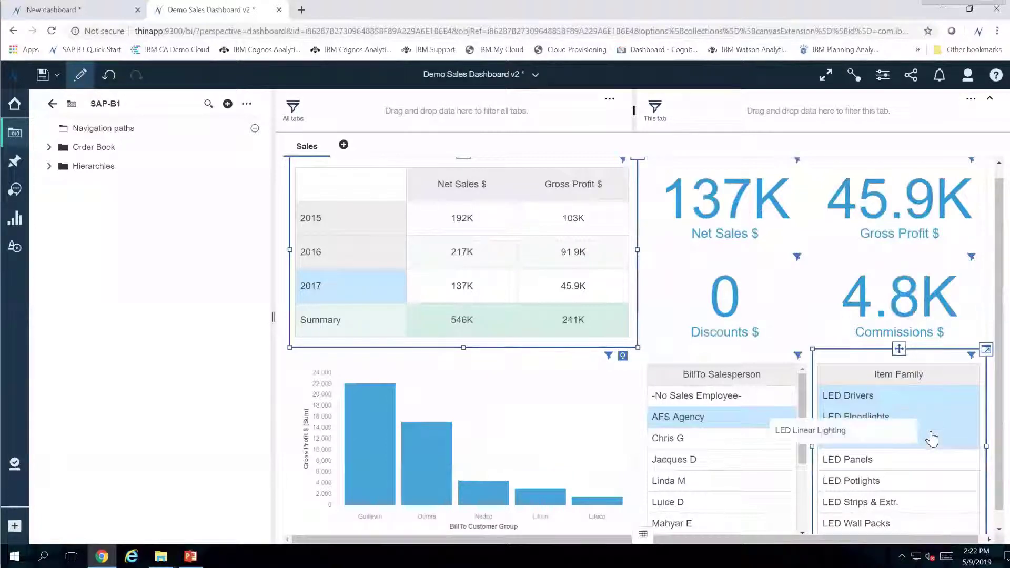
click(941, 492)
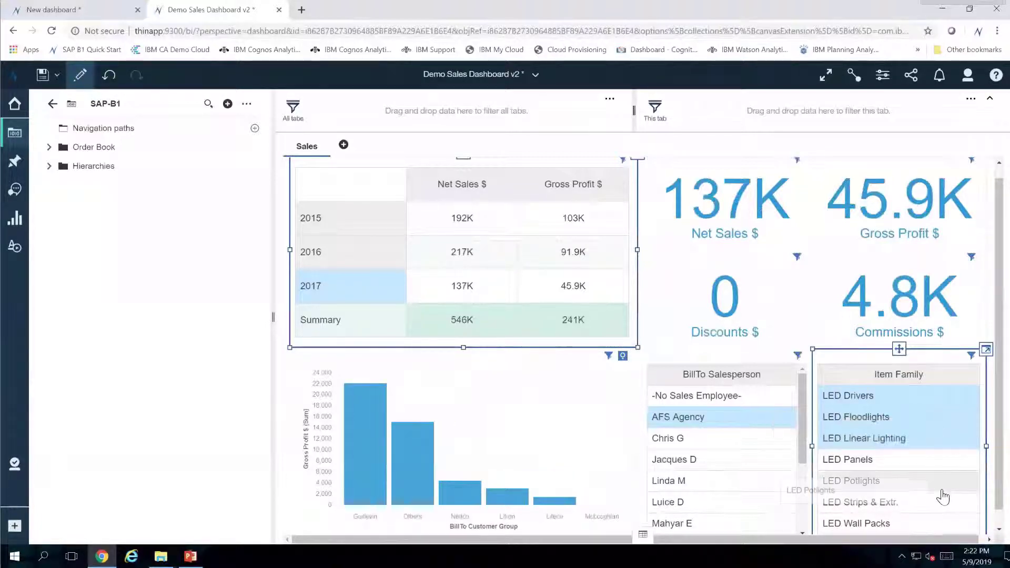